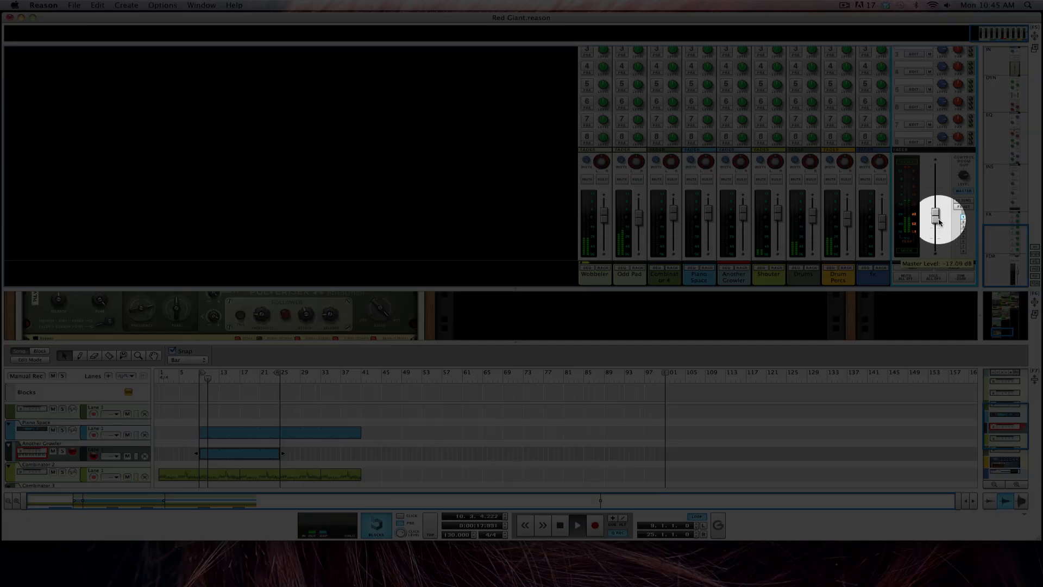
Step: Raise the mixer's master fader during playback and turn down the system volume
{"action": "left_click_drag", "start_coordinate": [938, 222], "coordinate": [945, 196]}
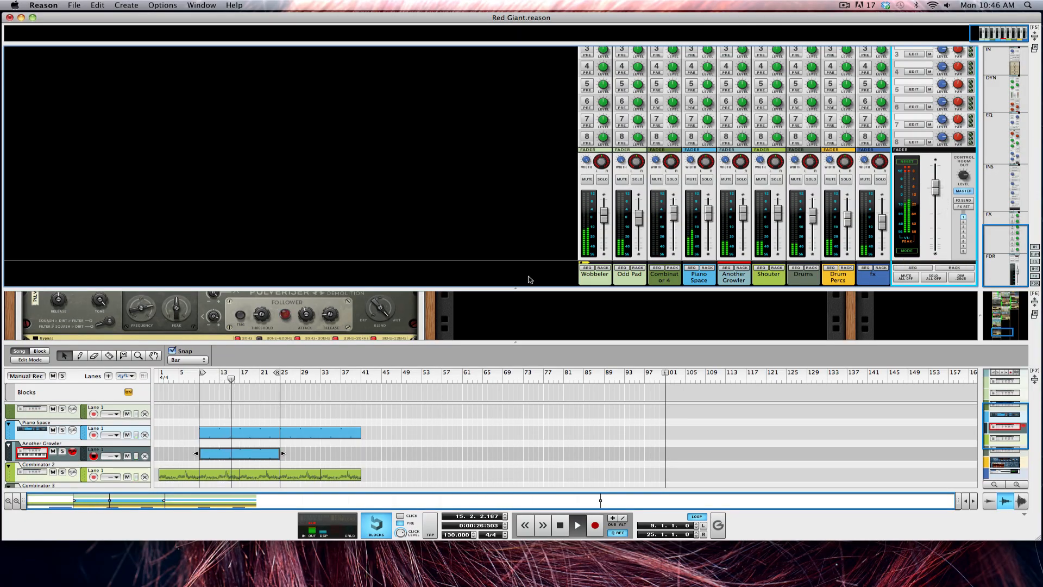
{"action": "key", "text": "XF86AudioLowerVolume"}
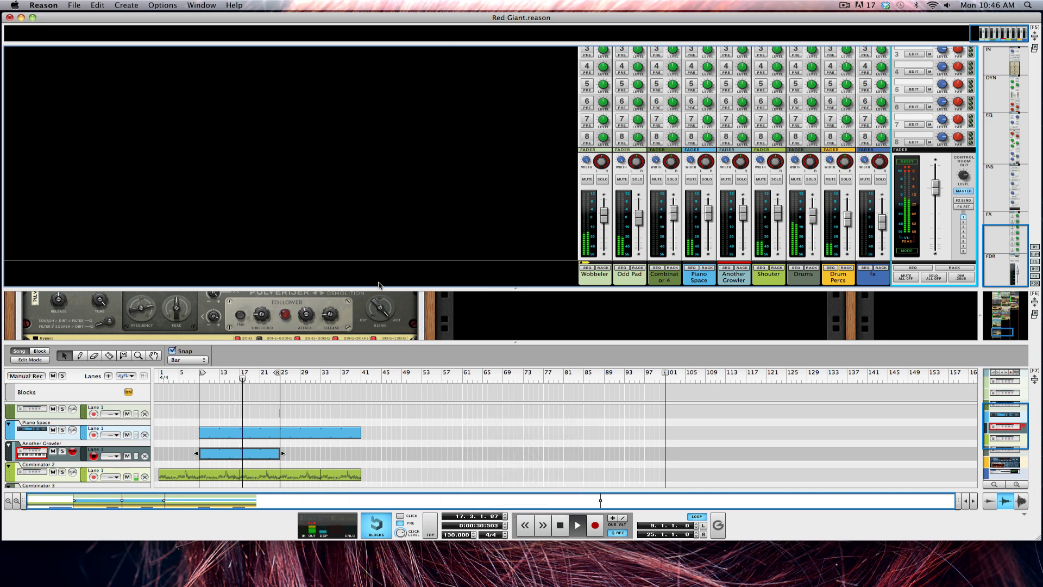
Step: Enlarge the rack area and look through the song's sequencer tracks
{"action": "left_click_drag", "start_coordinate": [402, 288], "coordinate": [429, 137]}
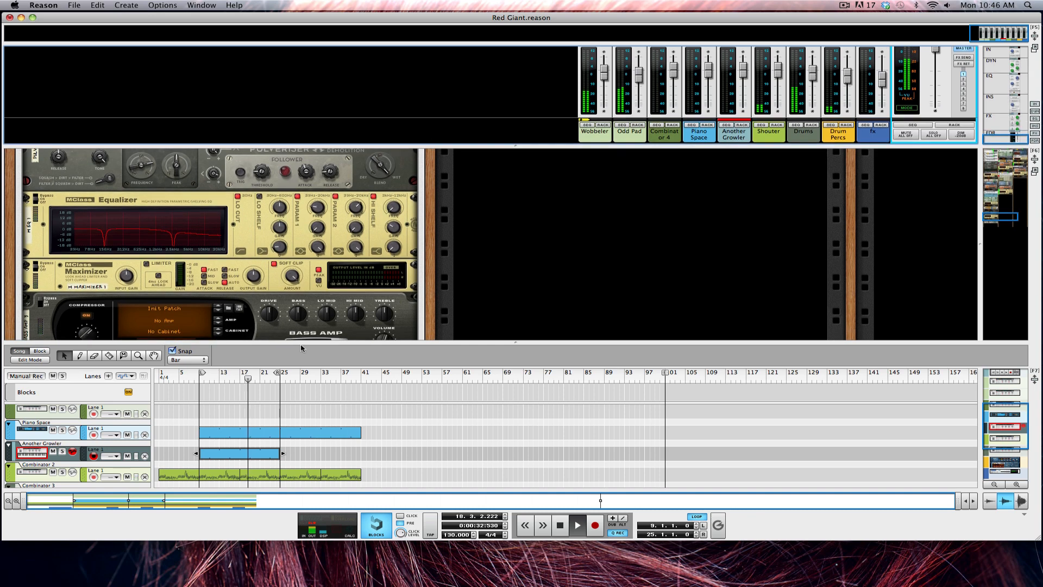
{"action": "left_click_drag", "start_coordinate": [293, 343], "coordinate": [266, 396]}
{"action": "scroll", "coordinate": [90, 473], "scroll_direction": "down", "scroll_amount": 2}
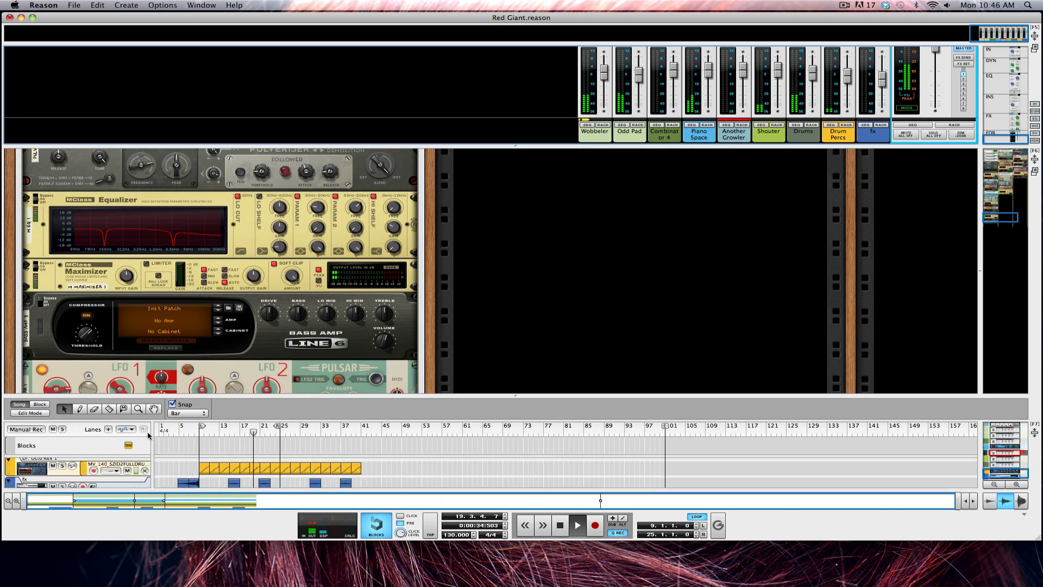
{"action": "scroll", "coordinate": [90, 477], "scroll_direction": "down", "scroll_amount": 3}
{"action": "scroll", "coordinate": [90, 480], "scroll_direction": "down", "scroll_amount": 4}
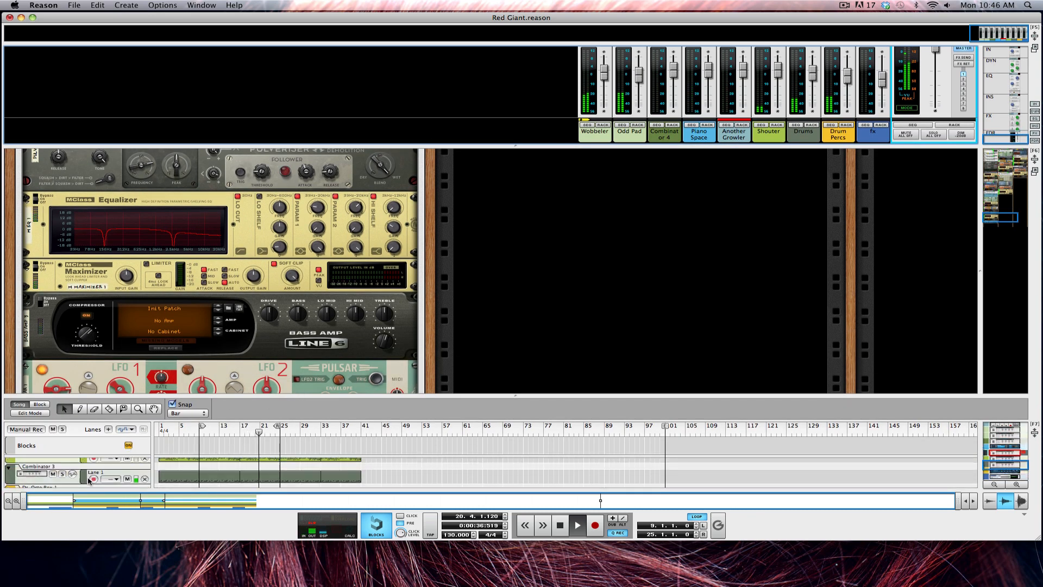
{"action": "scroll", "coordinate": [179, 234], "scroll_direction": "up", "scroll_amount": 5}
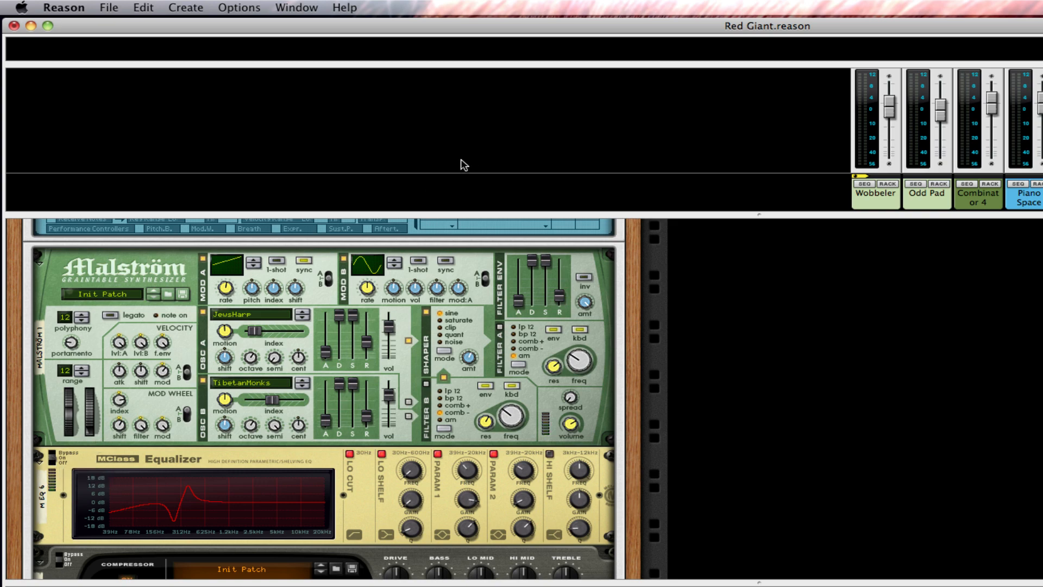
Step: Clear the Red Giant song window out of the way, create a new empty song and enlarge its rack area
{"action": "left_click_drag", "start_coordinate": [435, 26], "coordinate": [0, 62]}
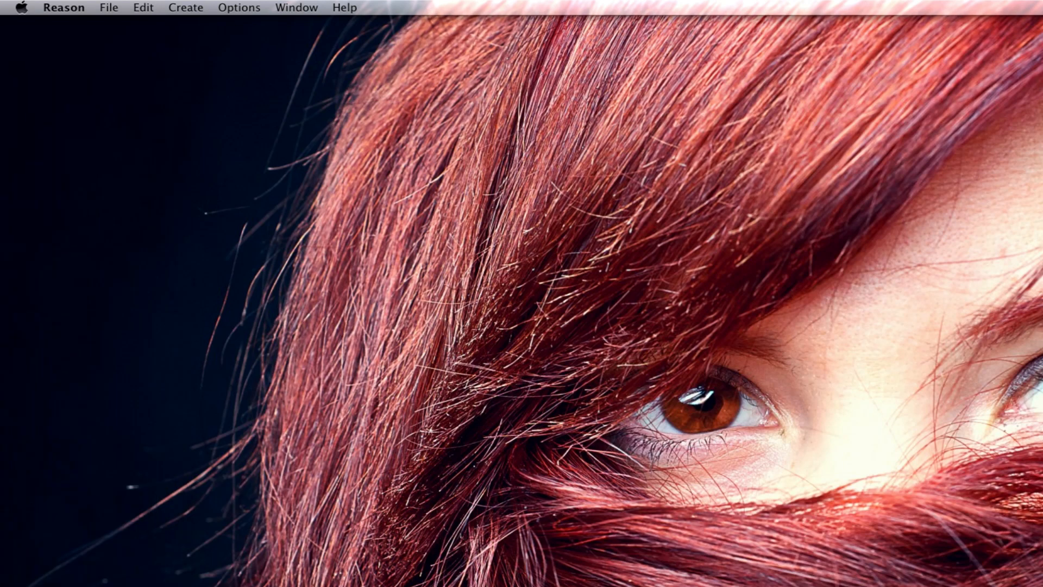
{"action": "left_click", "coordinate": [106, 8]}
{"action": "left_click", "coordinate": [156, 25]}
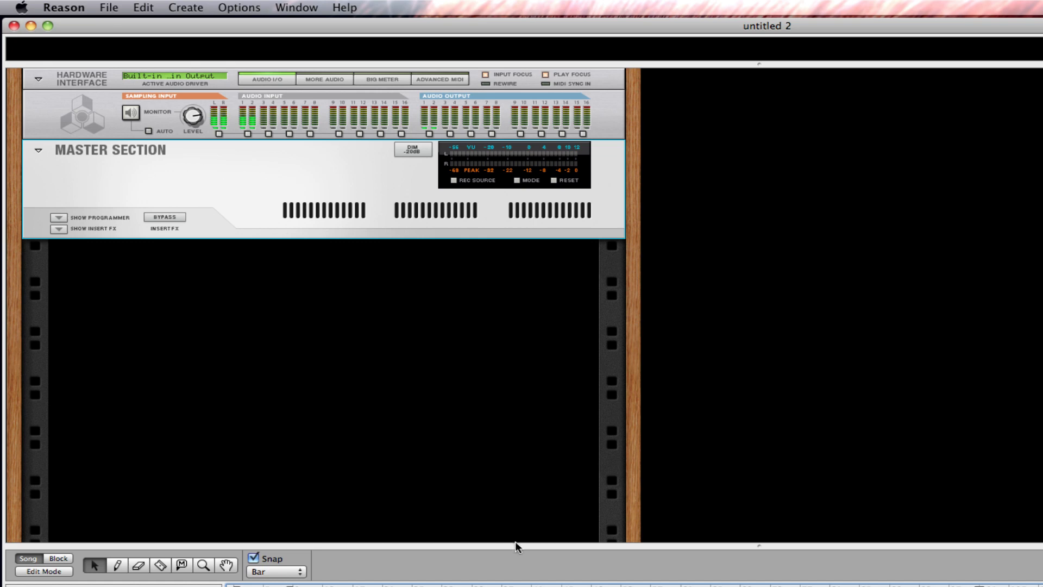
{"action": "left_click_drag", "start_coordinate": [517, 545], "coordinate": [518, 586]}
Step: Add a Combinator to the empty rack and create a Malström synthesizer inside it
{"action": "right_click", "coordinate": [379, 316]}
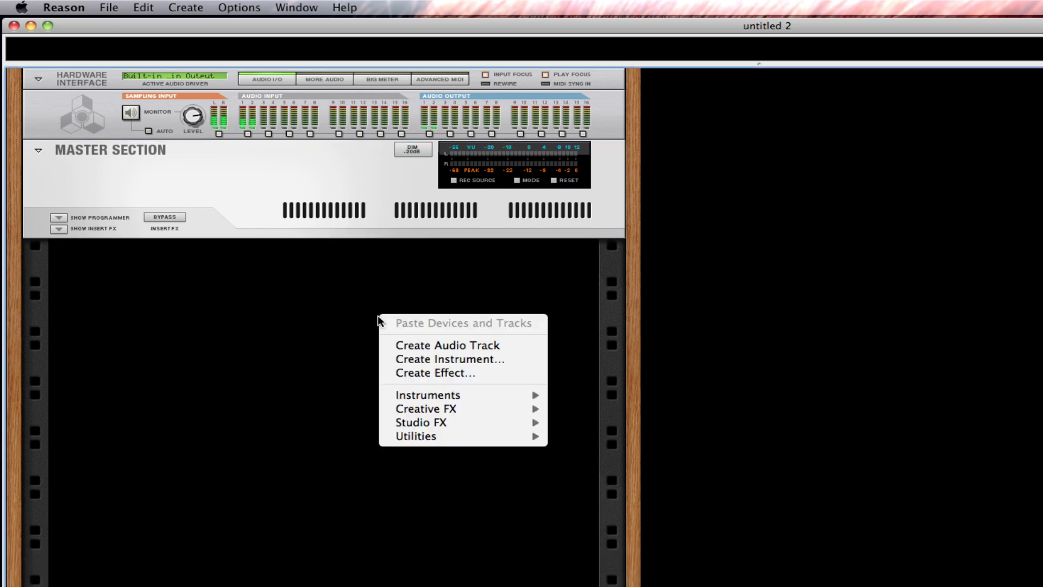
{"action": "mouse_move", "coordinate": [526, 436]}
{"action": "left_click", "coordinate": [593, 436]}
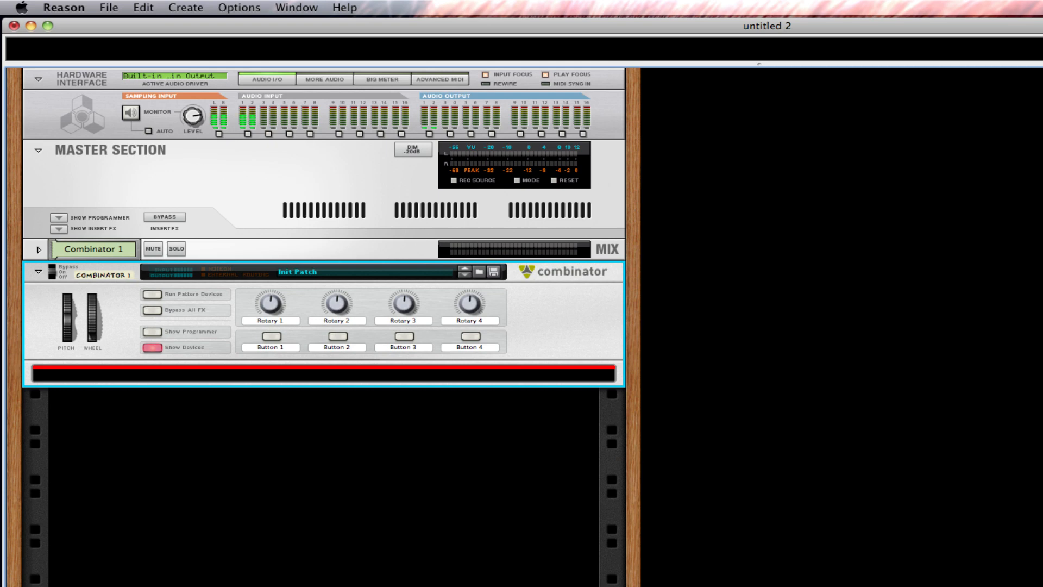
{"action": "right_click", "coordinate": [295, 370]}
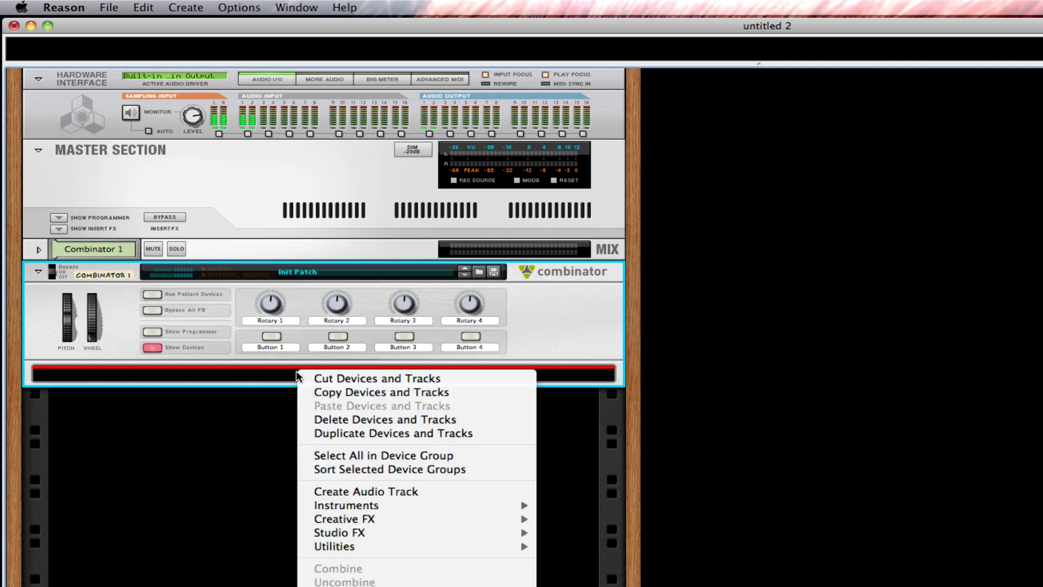
{"action": "mouse_move", "coordinate": [502, 511]}
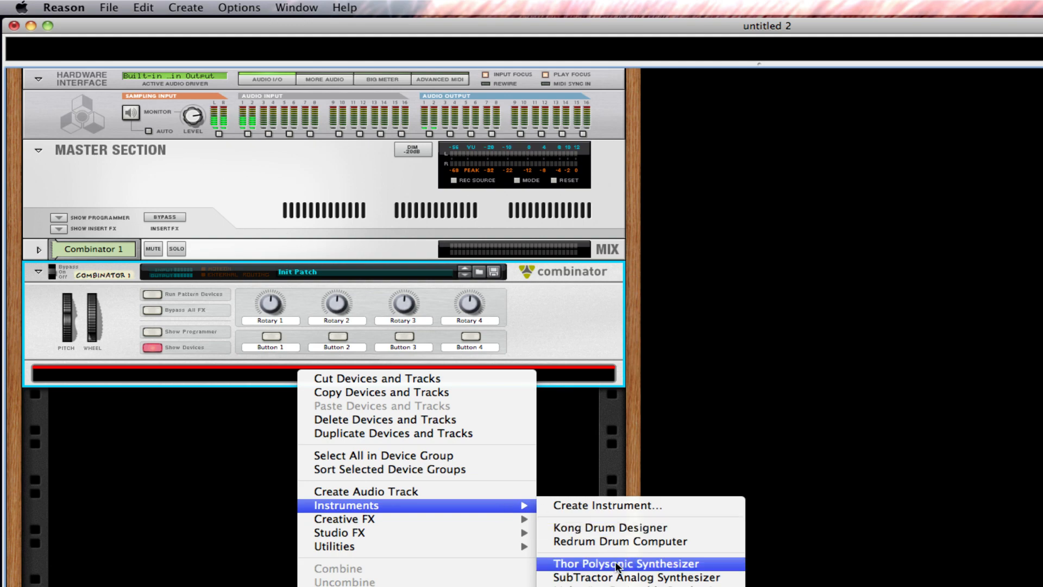
{"action": "left_click", "coordinate": [625, 577]}
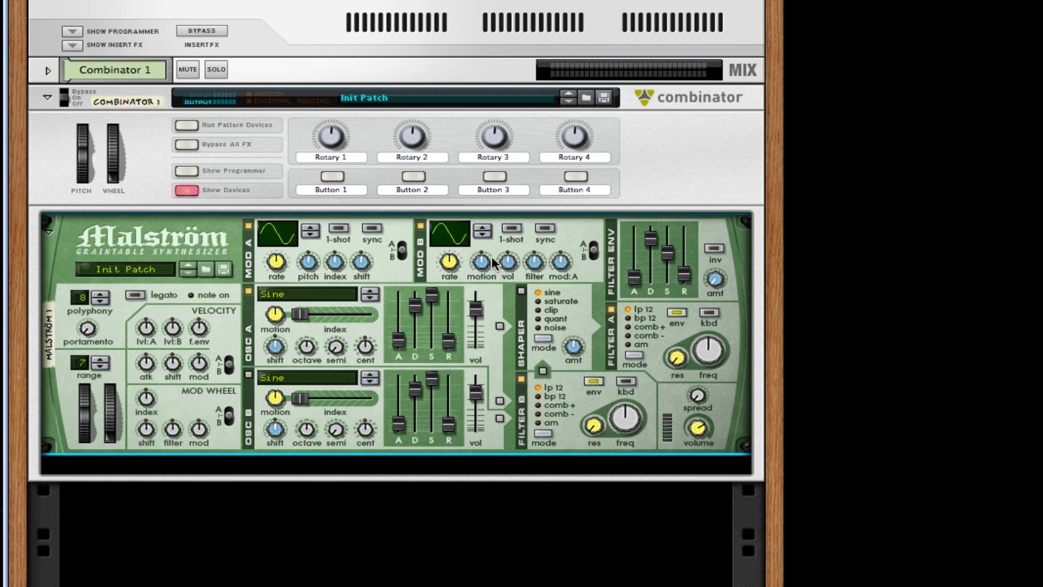
Step: Set the Malström's modulator A curve to the rising ramp
{"action": "left_click", "coordinate": [309, 227]}
{"action": "left_click", "coordinate": [309, 227]}
{"action": "left_click", "coordinate": [309, 227]}
{"action": "left_click", "coordinate": [309, 227]}
{"action": "left_click", "coordinate": [309, 227]}
{"action": "left_click", "coordinate": [348, 297]}
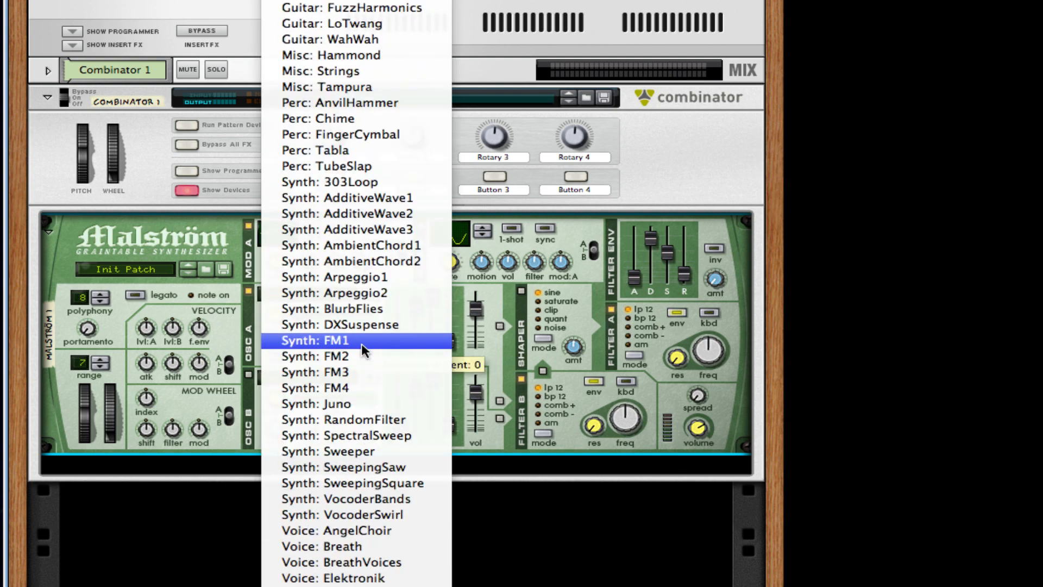
{"action": "scroll", "coordinate": [361, 344], "scroll_direction": "up", "scroll_amount": 2}
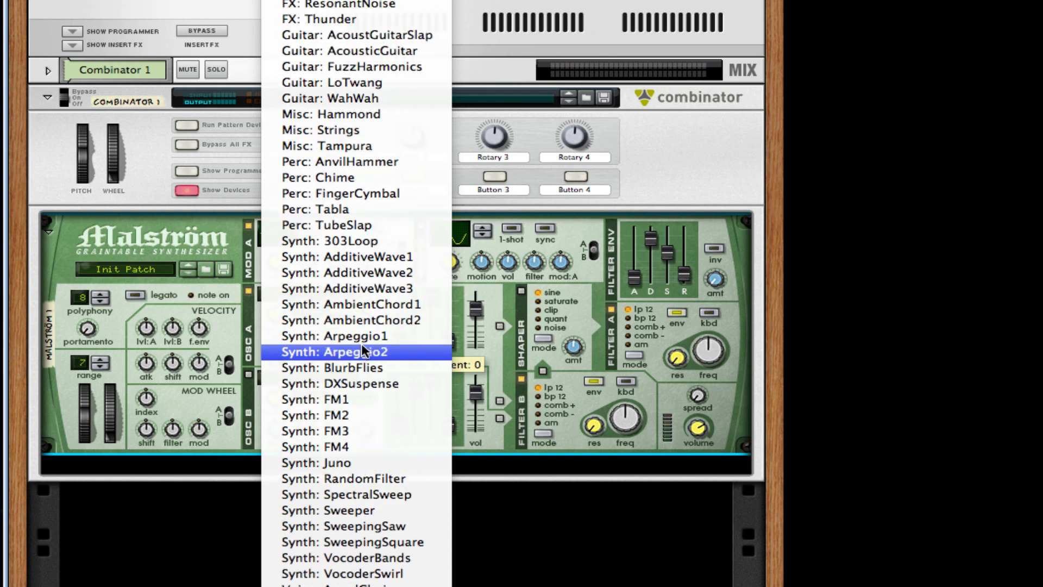
{"action": "left_click", "coordinate": [360, 351]}
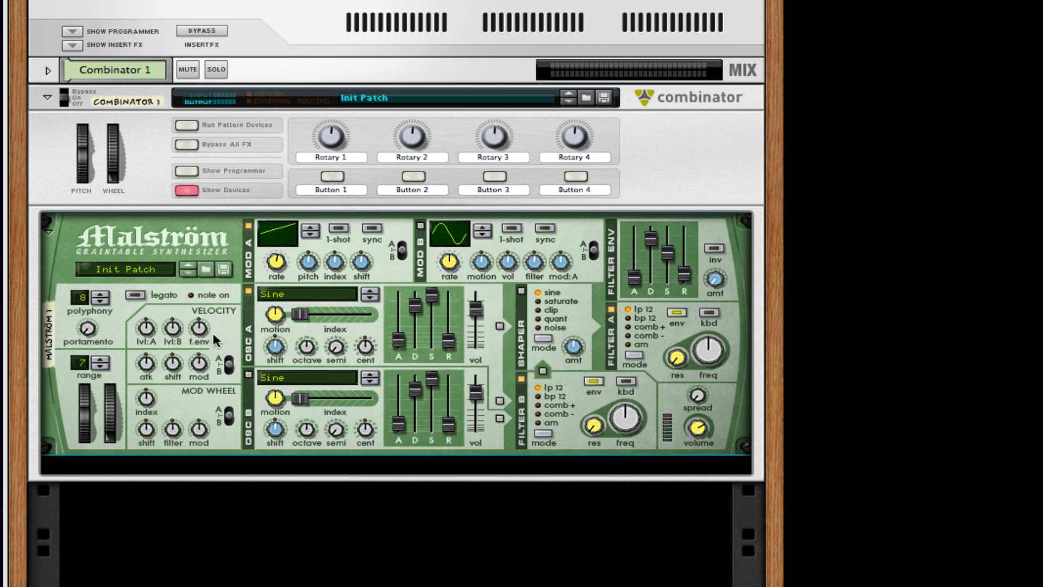
Step: Set oscillator A to the Voice: JewsHarp graintable with octave 5 and move its index slightly higher
{"action": "left_click", "coordinate": [343, 304]}
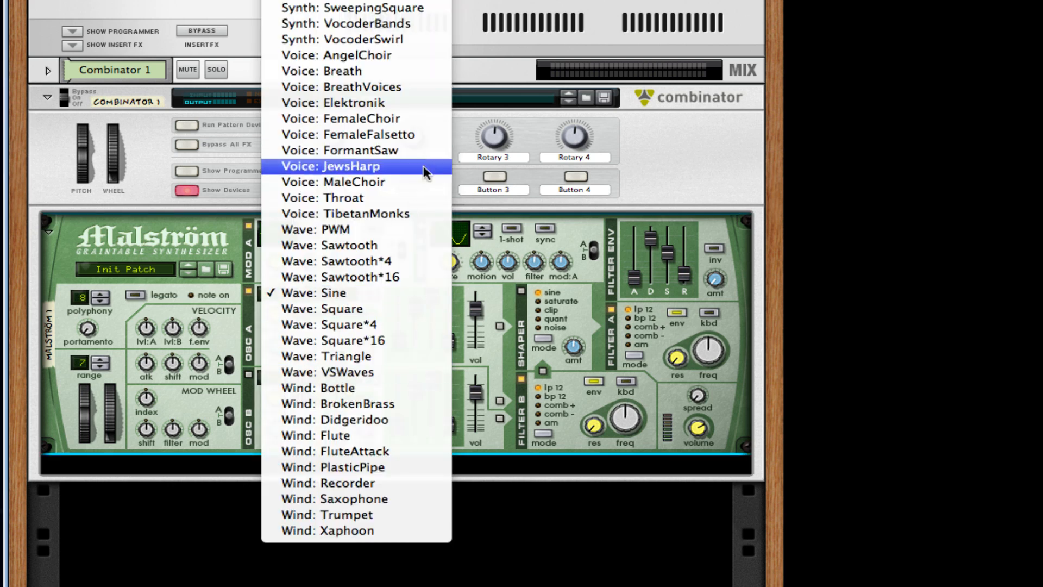
{"action": "left_click", "coordinate": [409, 165]}
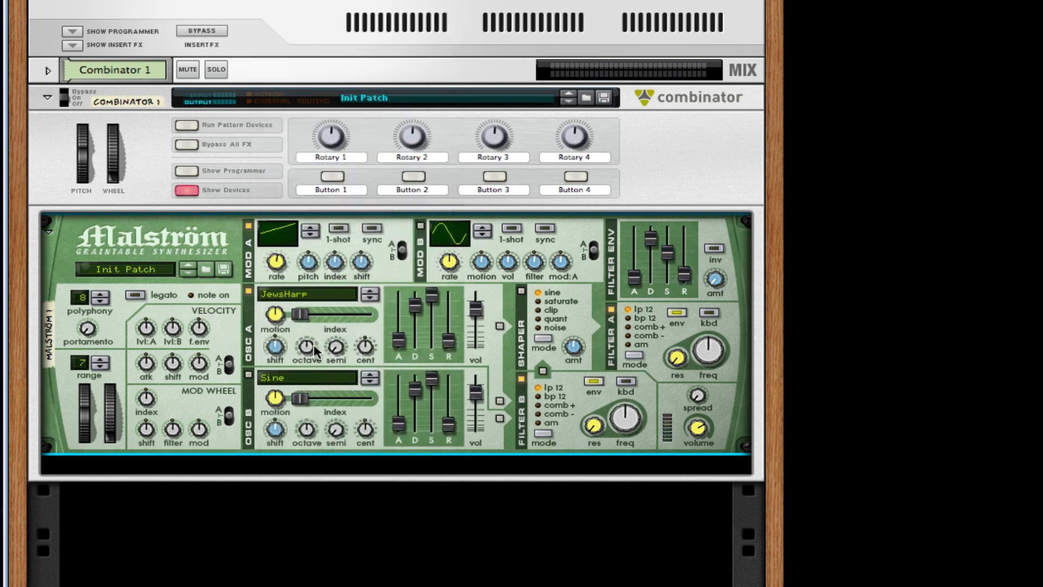
{"action": "mouse_move", "coordinate": [314, 348]}
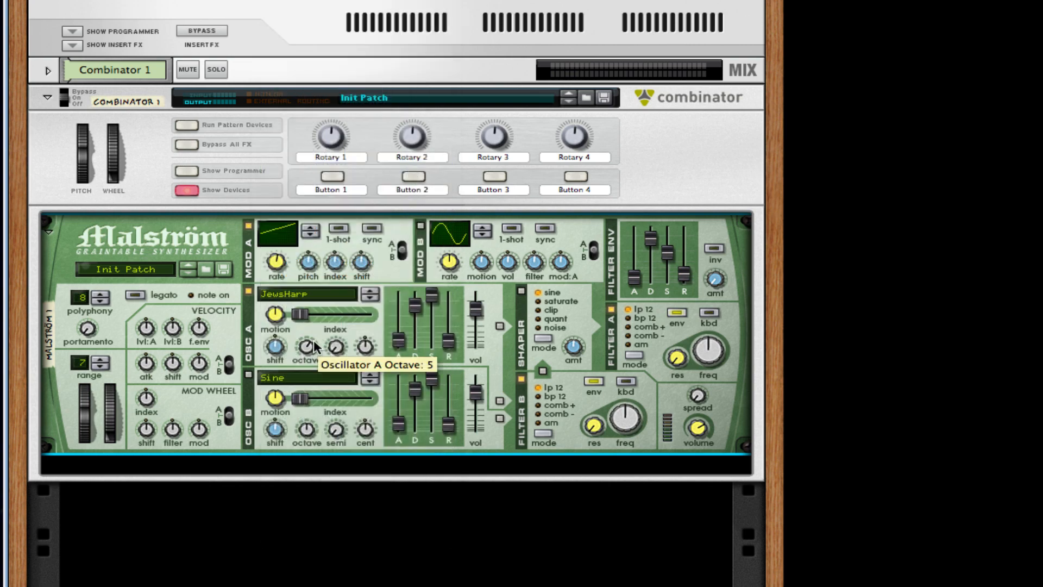
{"action": "left_click_drag", "start_coordinate": [305, 312], "coordinate": [316, 310]}
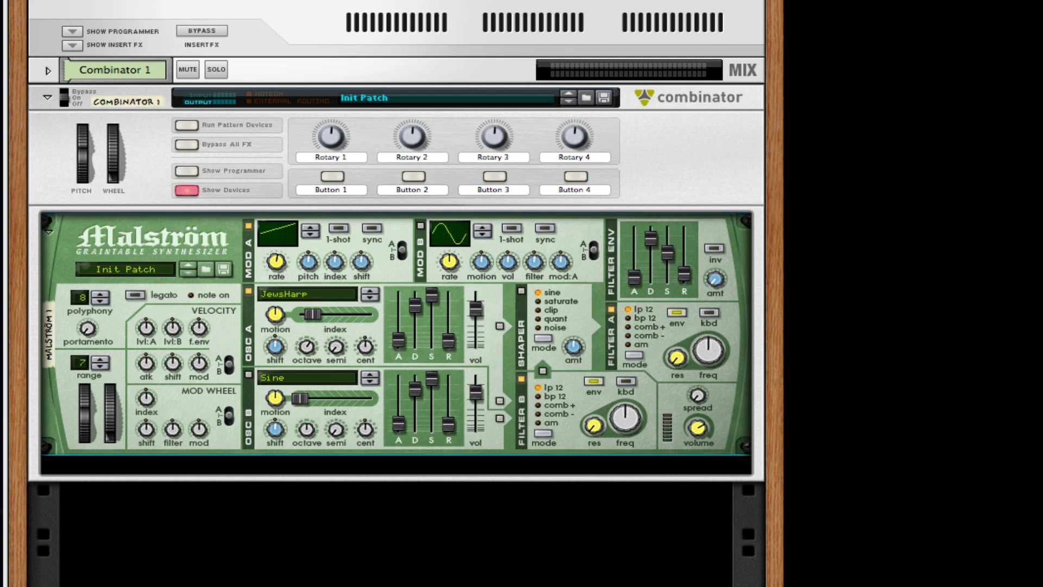
{"action": "left_click", "coordinate": [314, 321]}
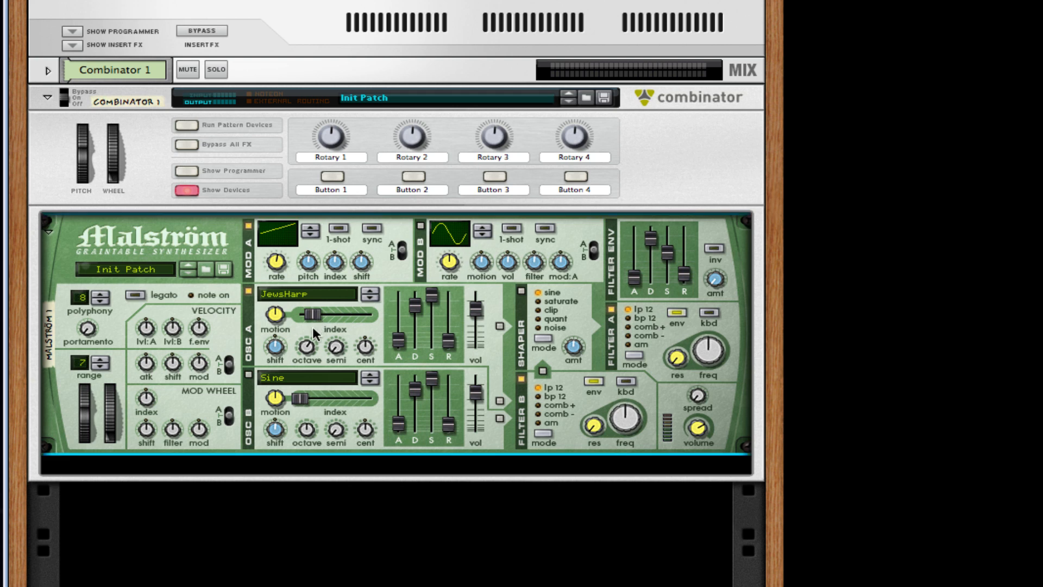
Step: Switch on oscillator B, set it to the Voice: TibetanMonks graintable, and raise its index and semitone tuning
{"action": "left_click", "coordinate": [248, 376]}
{"action": "left_click", "coordinate": [341, 376]}
{"action": "scroll", "coordinate": [341, 374], "scroll_direction": "up", "scroll_amount": 6}
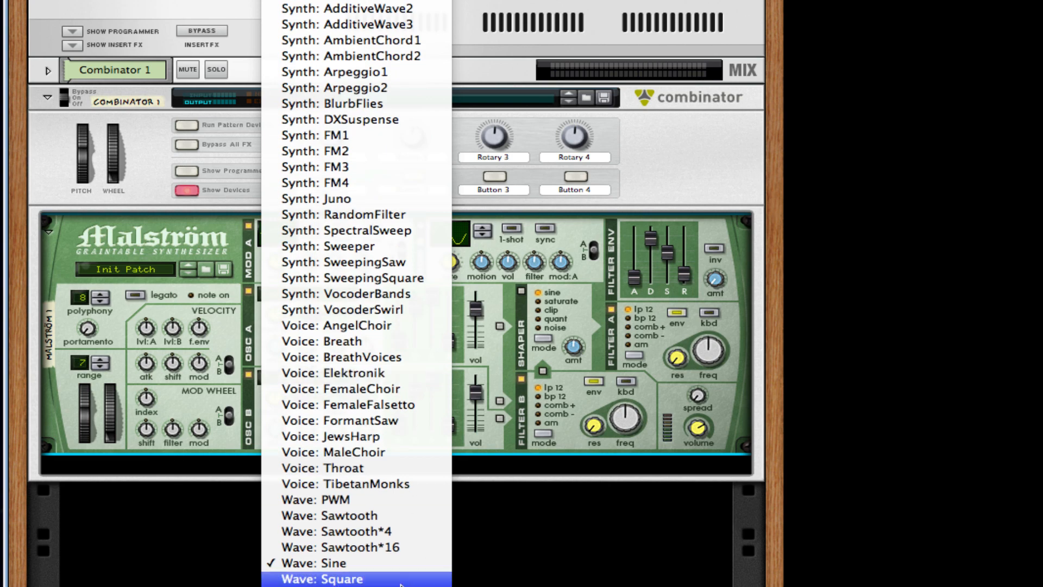
{"action": "left_click", "coordinate": [420, 483]}
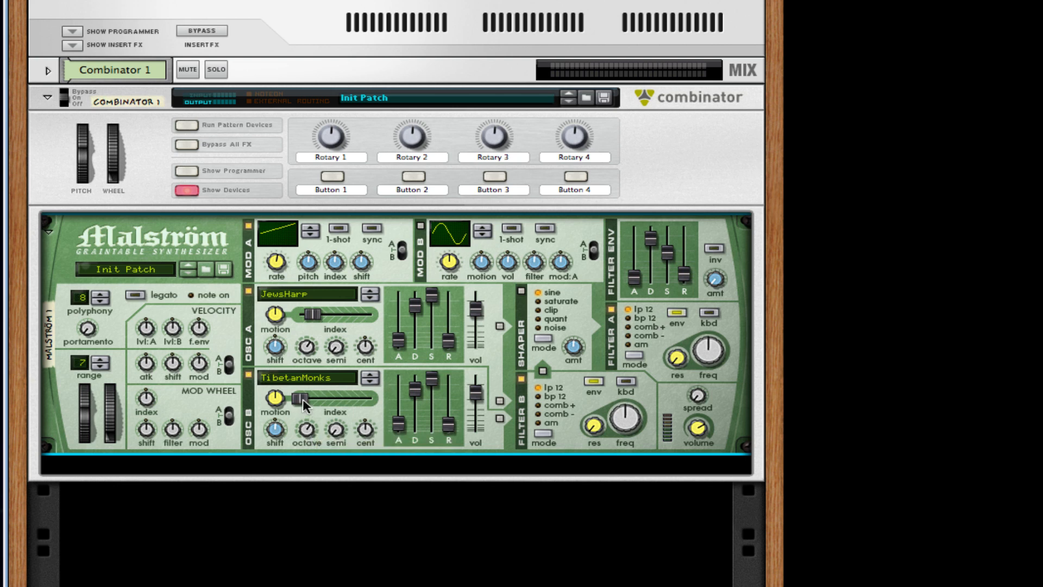
{"action": "left_click_drag", "start_coordinate": [302, 399], "coordinate": [335, 398]}
{"action": "left_click_drag", "start_coordinate": [331, 428], "coordinate": [332, 401]}
Step: Raise the decay of both oscillators to maximum and lengthen their releases slightly, with oscillator B's release at 28
{"action": "left_click_drag", "start_coordinate": [422, 392], "coordinate": [432, 382]}
{"action": "left_click_drag", "start_coordinate": [415, 309], "coordinate": [414, 304]}
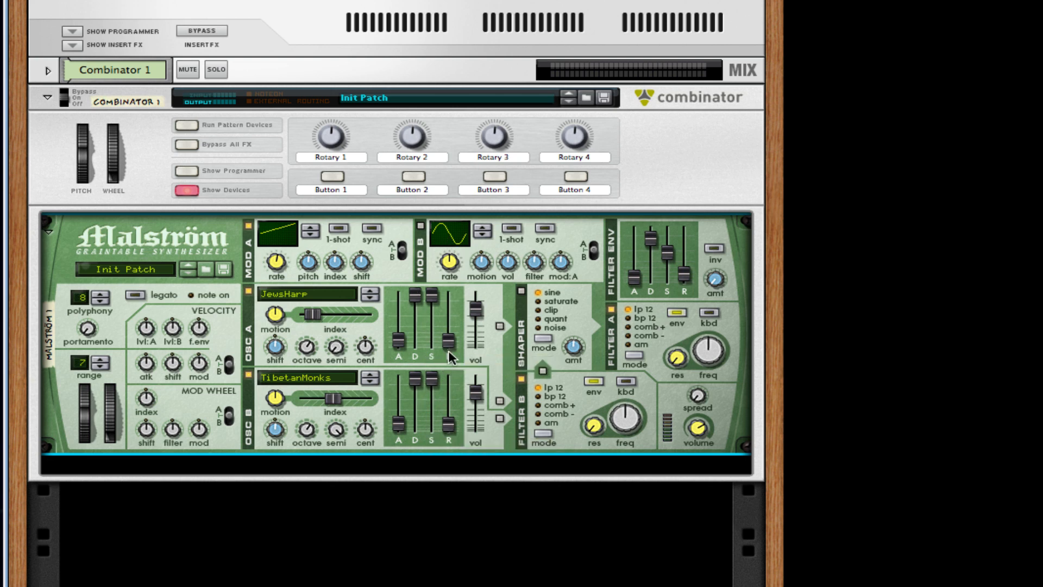
{"action": "left_click_drag", "start_coordinate": [449, 337], "coordinate": [449, 334]}
{"action": "left_click_drag", "start_coordinate": [450, 422], "coordinate": [451, 421]}
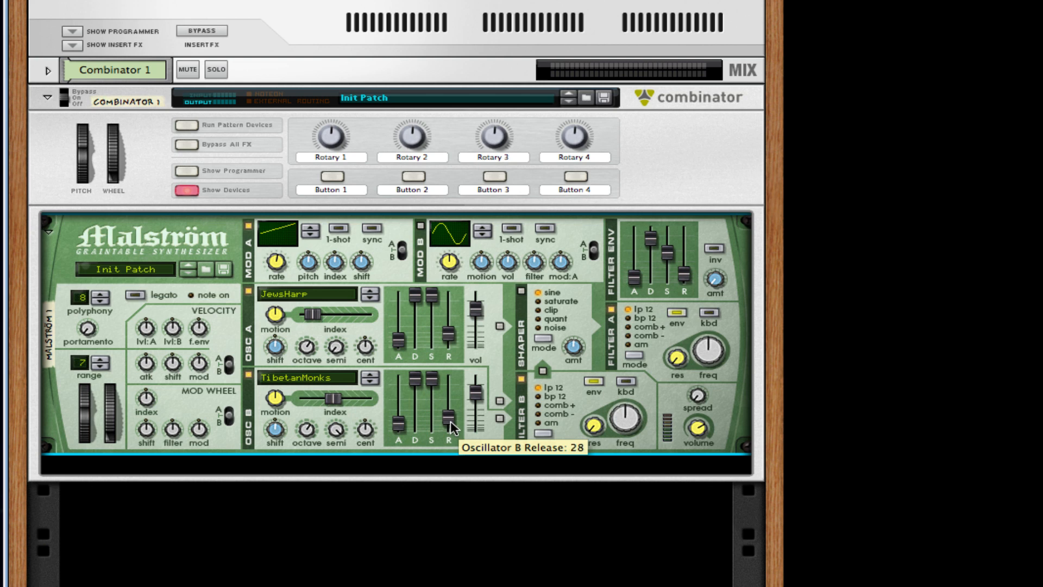
Step: Route oscillator A into the shaper and oscillator B through the filter B path into it, with the shaper on and filter B off
{"action": "left_click", "coordinate": [500, 326]}
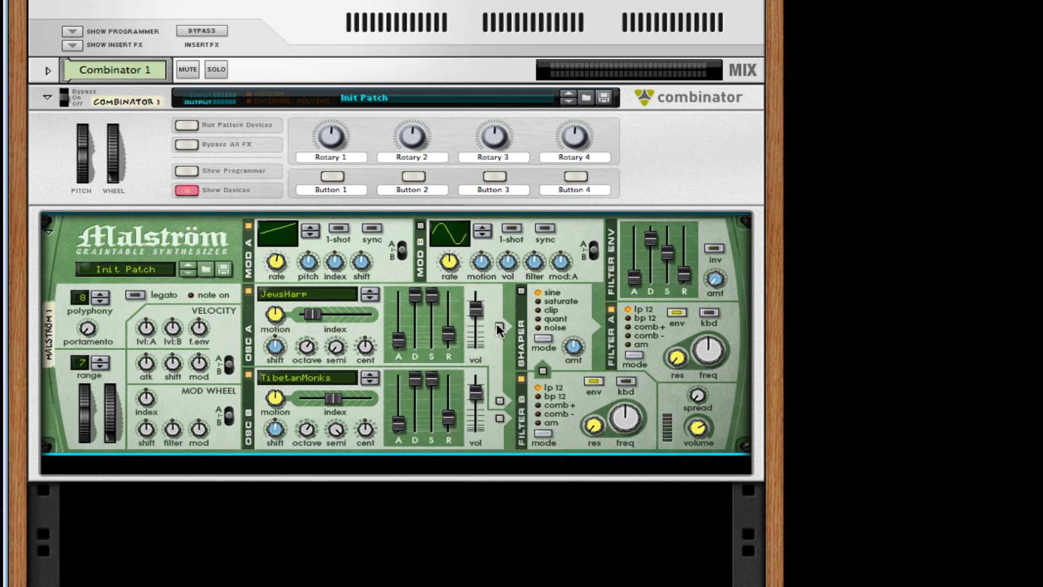
{"action": "left_click", "coordinate": [520, 292]}
{"action": "left_click", "coordinate": [499, 400]}
{"action": "left_click", "coordinate": [543, 371]}
{"action": "left_click", "coordinate": [521, 380]}
Step: Set the Malström's polyphony to 12 and pitch bend range to 12, and add a little portamento
{"action": "left_click", "coordinate": [104, 295]}
{"action": "left_click", "coordinate": [105, 295]}
{"action": "left_click_drag", "start_coordinate": [91, 325], "coordinate": [90, 316]}
{"action": "left_click", "coordinate": [102, 359]}
{"action": "left_click", "coordinate": [101, 360]}
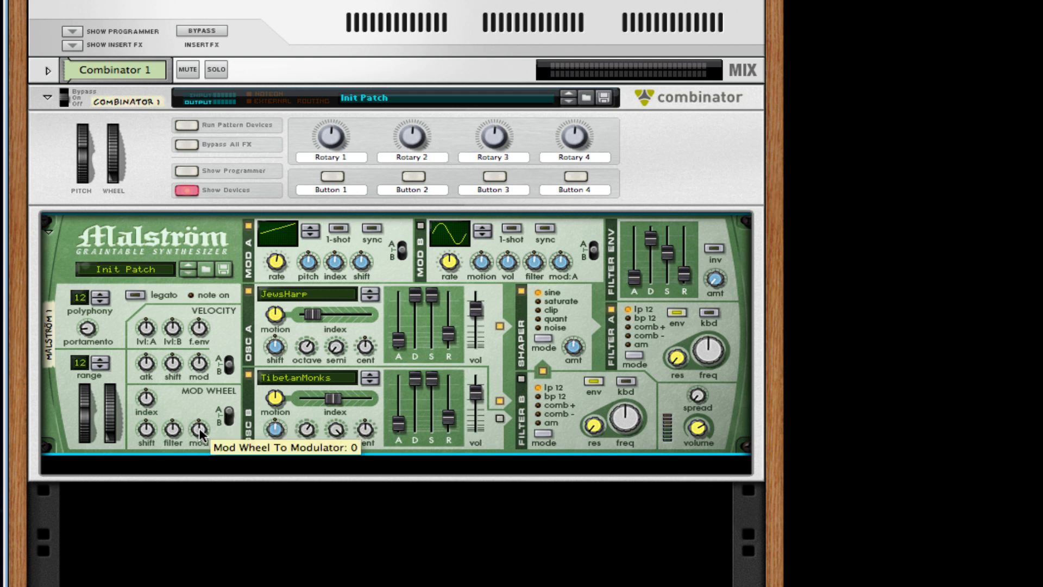
Step: Increase the mod wheel's modulator, filter and index amounts, adjust its shift amount, and raise the velocity modulator amount
{"action": "left_click_drag", "start_coordinate": [200, 429], "coordinate": [244, 257]}
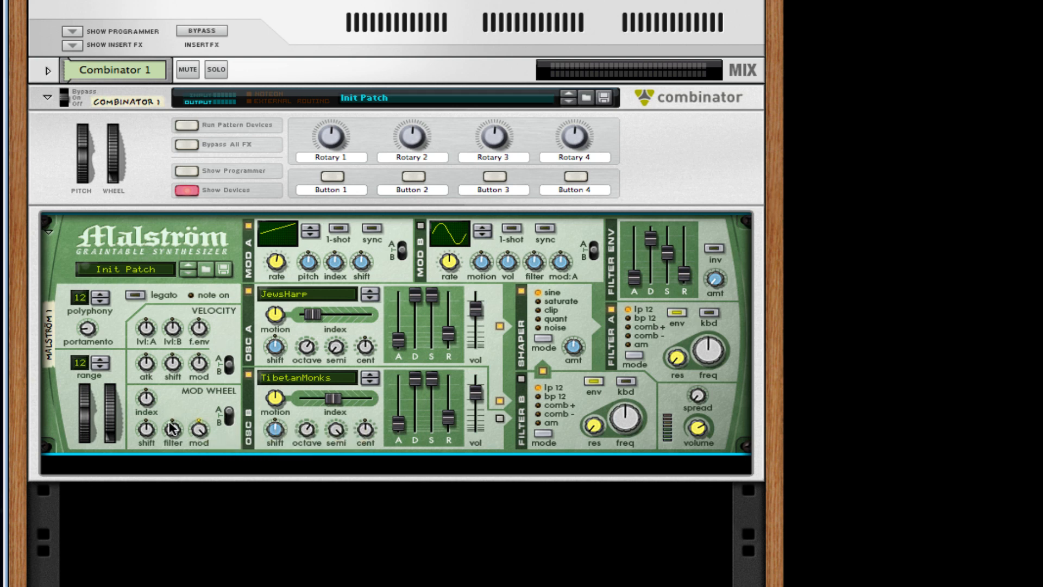
{"action": "left_click_drag", "start_coordinate": [172, 428], "coordinate": [205, 317]}
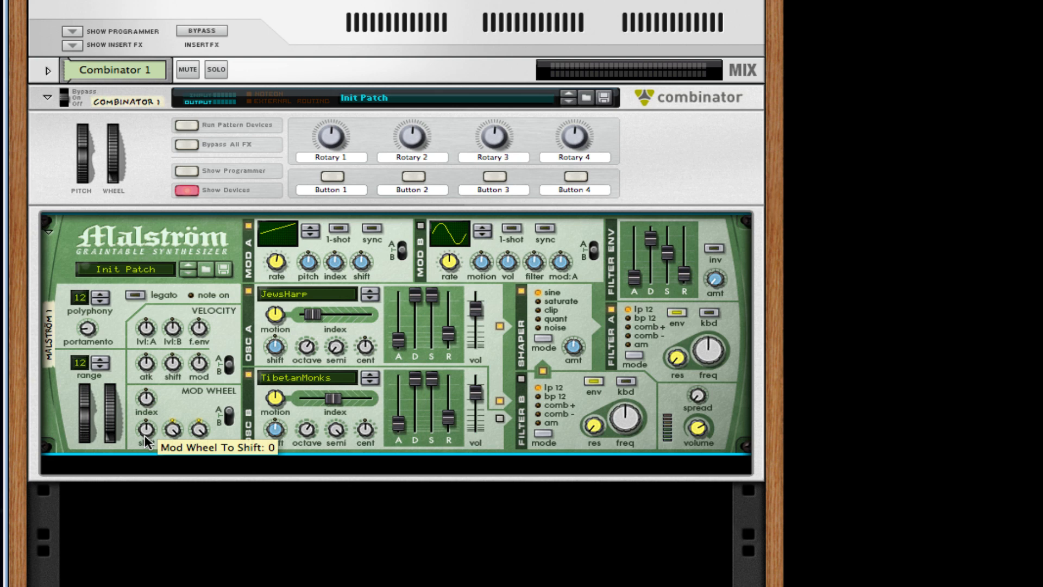
{"action": "left_click_drag", "start_coordinate": [146, 441], "coordinate": [184, 453]}
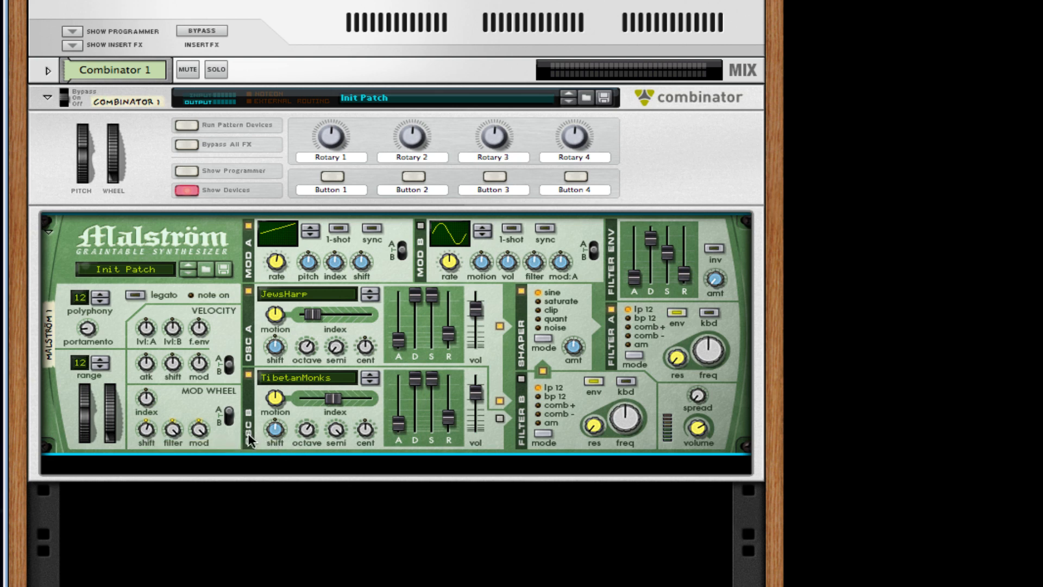
{"action": "left_click_drag", "start_coordinate": [145, 399], "coordinate": [152, 367]}
{"action": "left_click", "coordinate": [224, 412]}
{"action": "left_click_drag", "start_coordinate": [202, 363], "coordinate": [205, 358]}
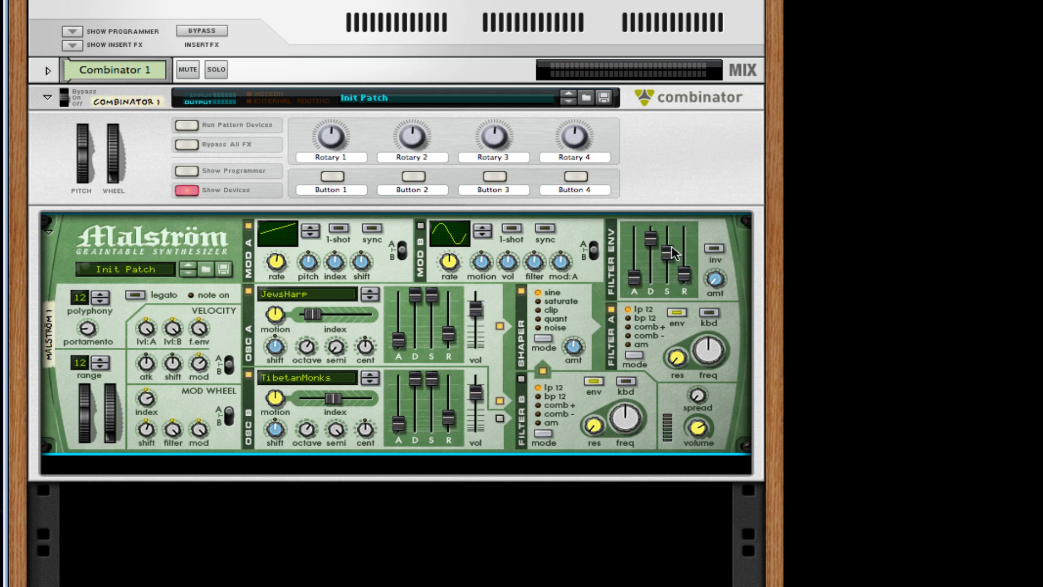
Step: Set the filter envelope's decay and sustain to maximum, lengthen its release, increase its amount, and nudge up the shaper amount
{"action": "left_click_drag", "start_coordinate": [653, 244], "coordinate": [668, 227]}
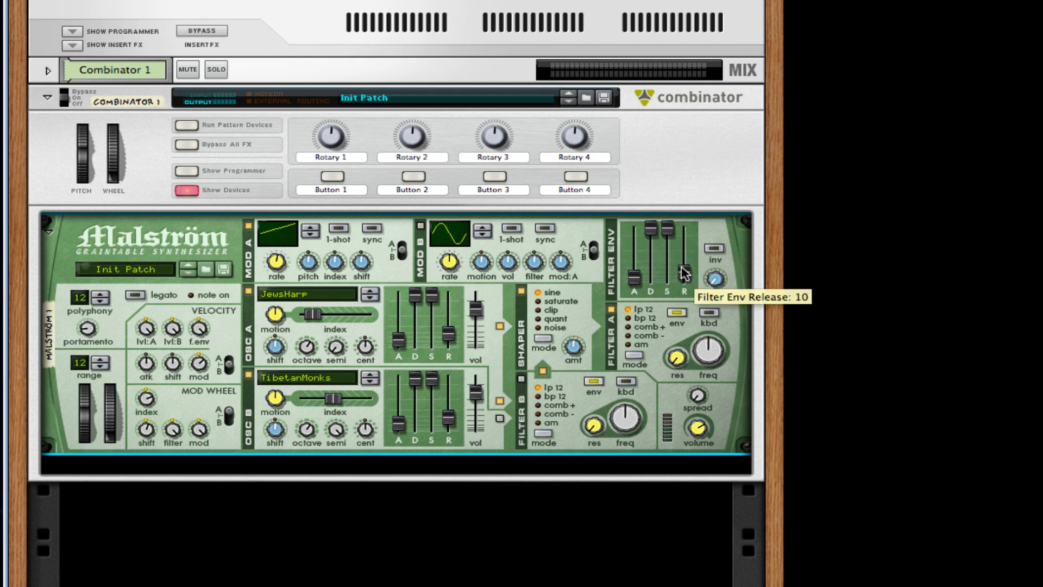
{"action": "left_click_drag", "start_coordinate": [685, 274], "coordinate": [683, 266]}
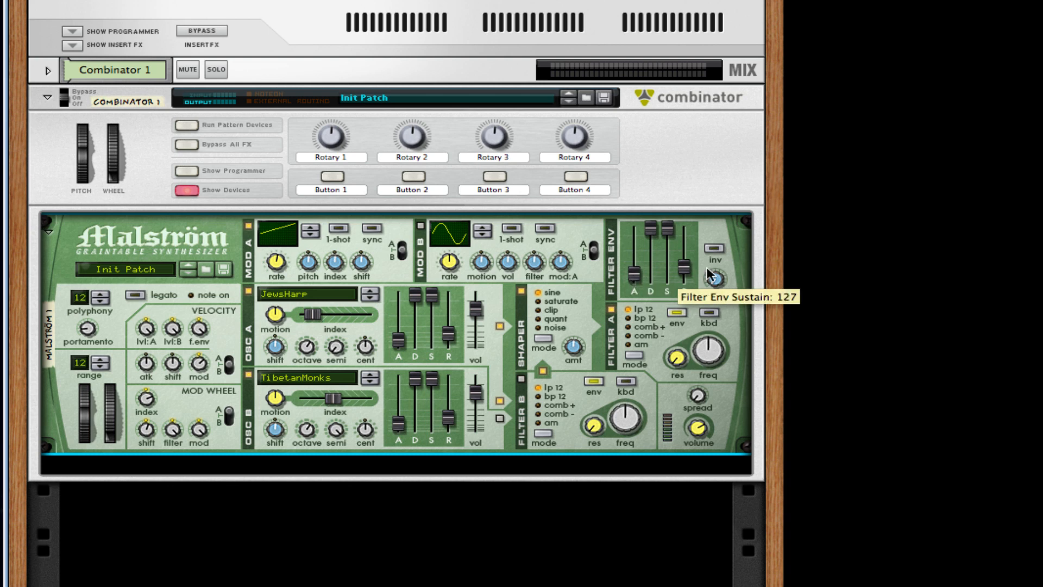
{"action": "left_click_drag", "start_coordinate": [725, 278], "coordinate": [725, 239]}
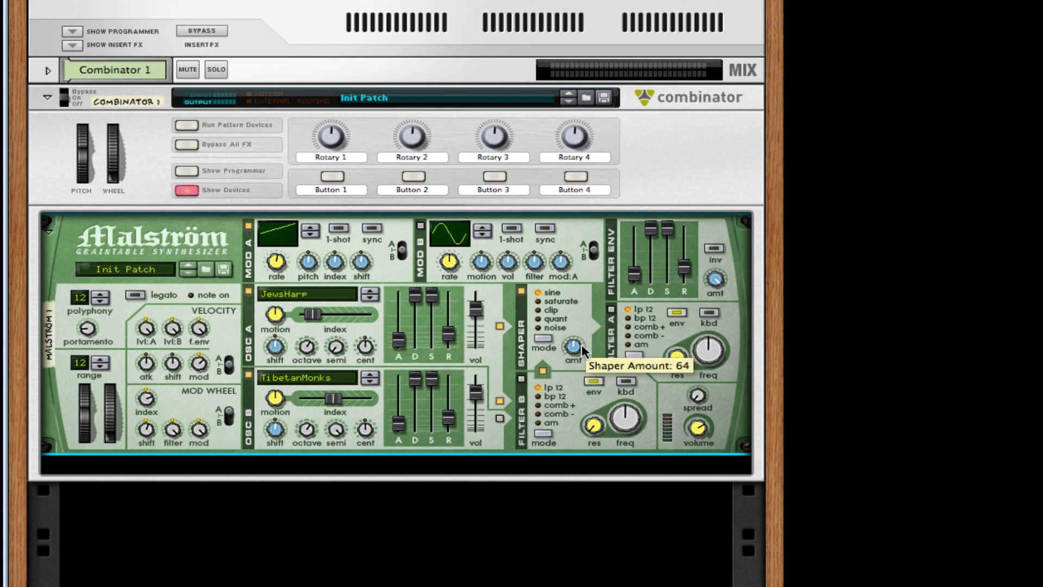
{"action": "left_click_drag", "start_coordinate": [581, 346], "coordinate": [581, 344]}
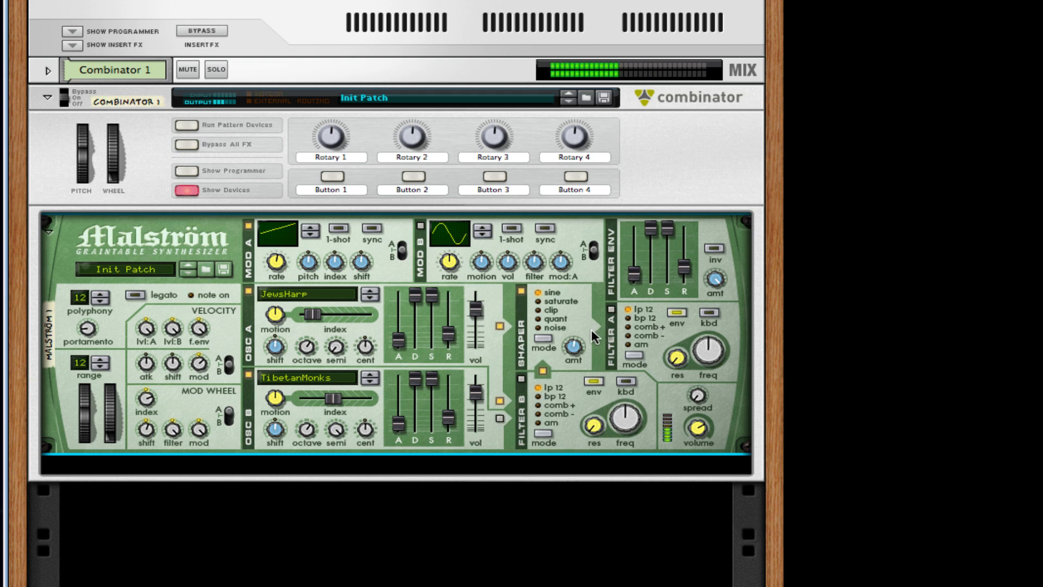
Step: Add an MClass Equalizer after the Malström and enable its low cut and low shelf bands
{"action": "right_click", "coordinate": [223, 320]}
{"action": "mouse_move", "coordinate": [478, 521]}
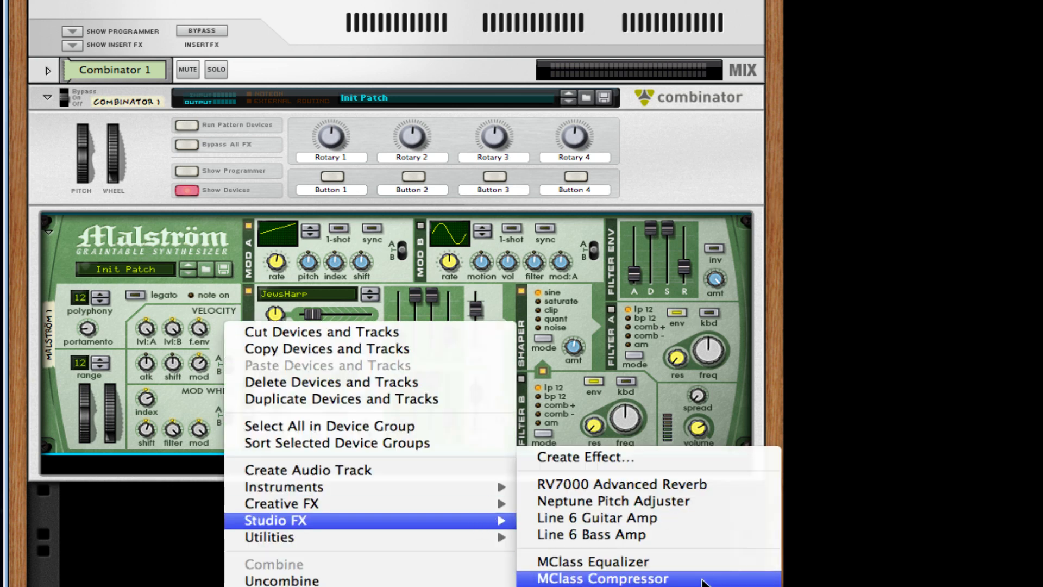
{"action": "left_click", "coordinate": [679, 561]}
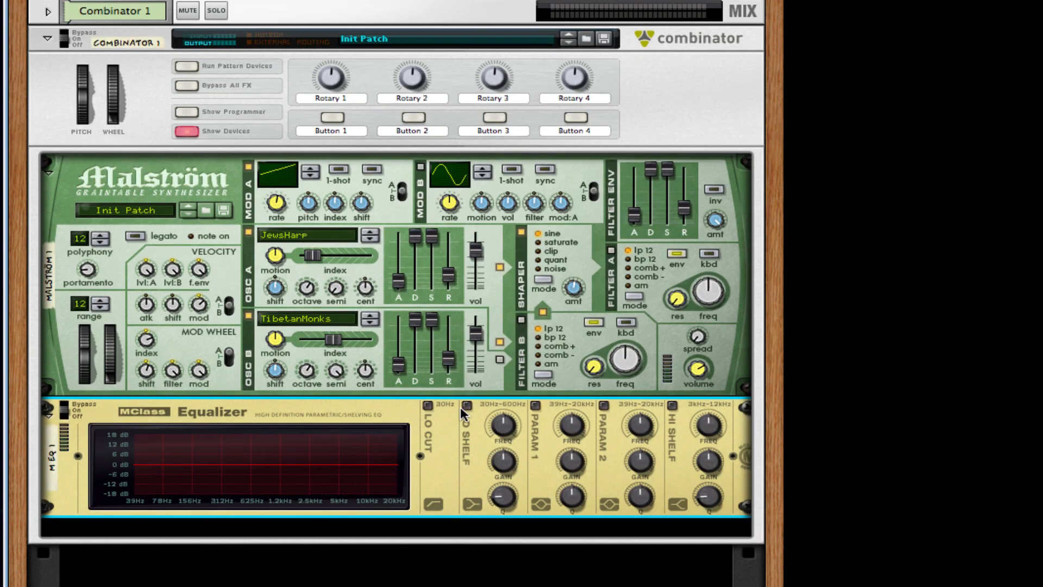
{"action": "left_click", "coordinate": [427, 405]}
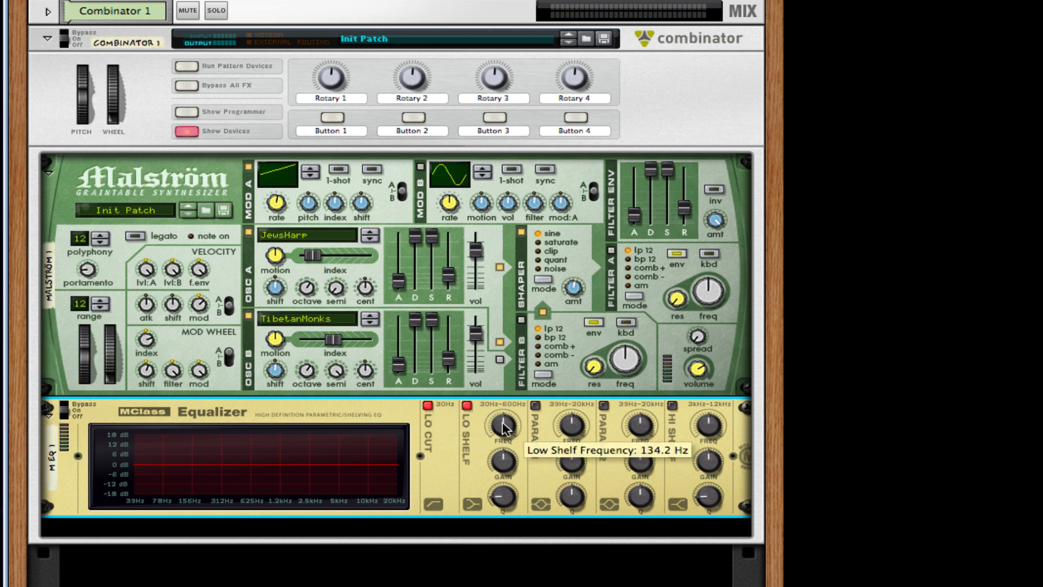
Step: Set the equalizer's low shelf frequency to 30 Hz and turn its gain and Q down to minimum
{"action": "left_click_drag", "start_coordinate": [498, 424], "coordinate": [512, 550]}
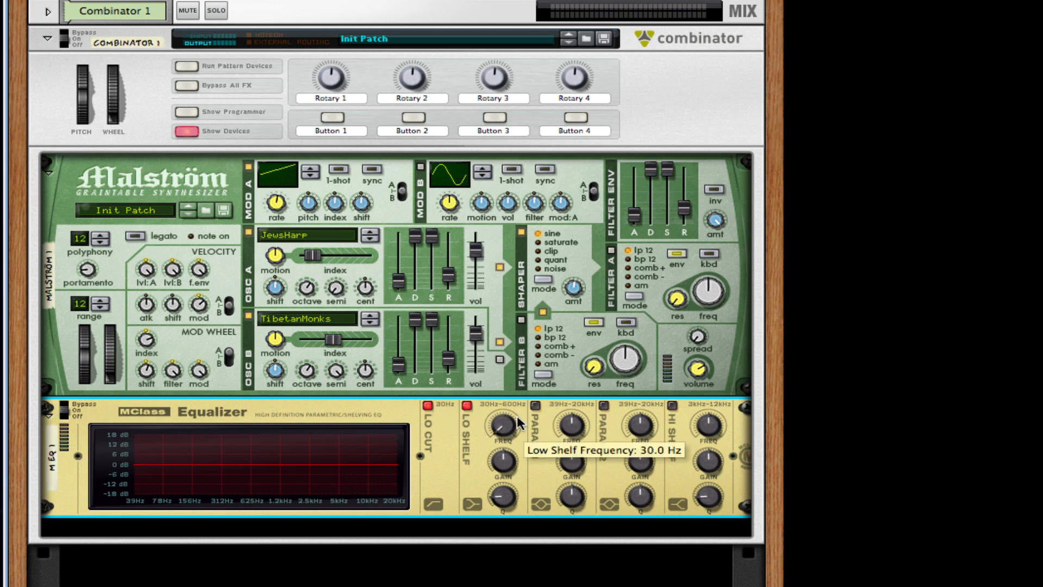
{"action": "left_click_drag", "start_coordinate": [504, 462], "coordinate": [515, 538]}
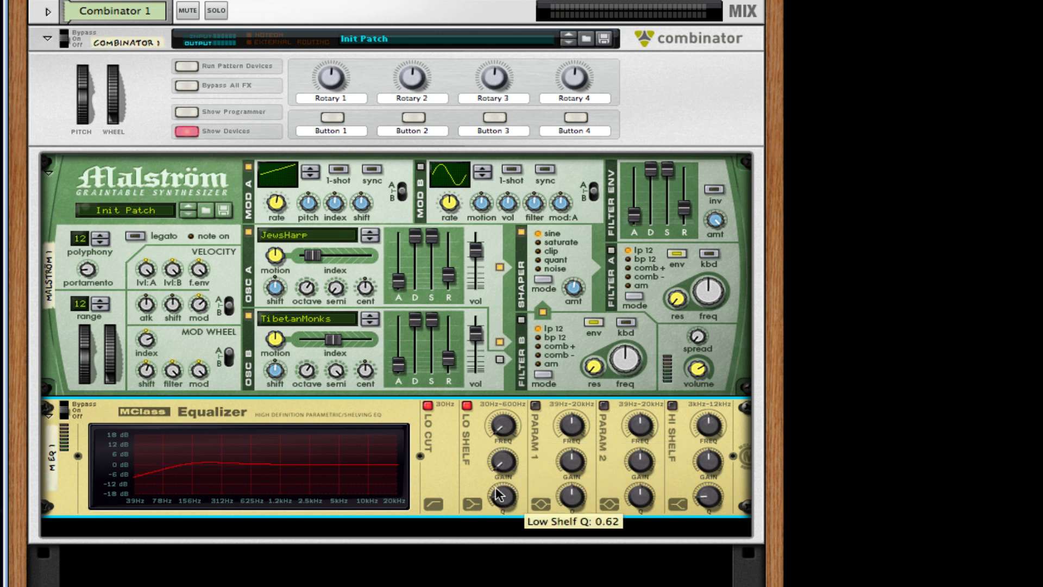
{"action": "left_click_drag", "start_coordinate": [499, 494], "coordinate": [500, 527]}
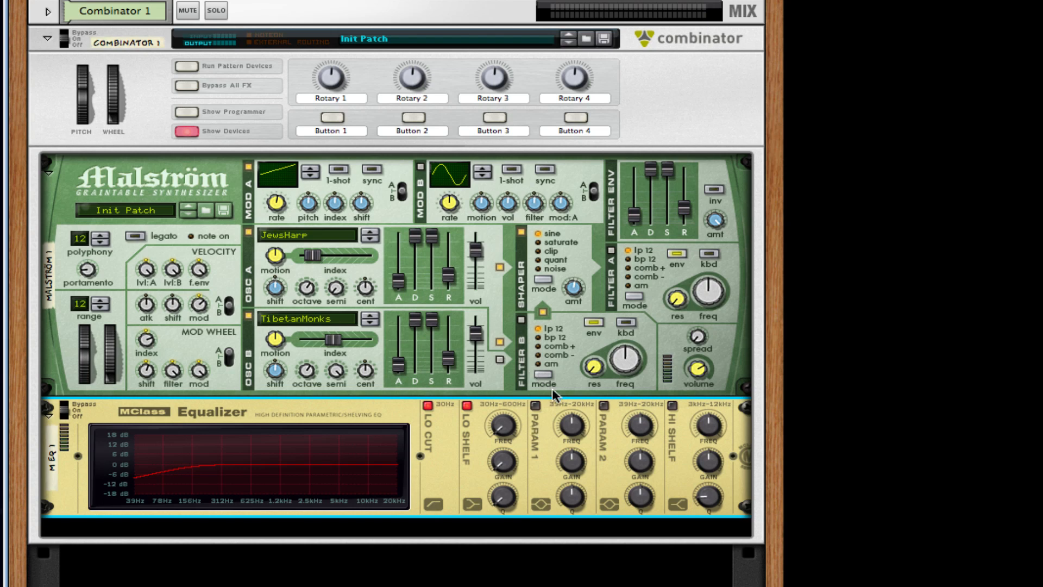
Step: Enable the equalizer's parametric band 1 as a narrow boost just below 312 Hz and band 2 as a narrow cut around 200 Hz
{"action": "left_click", "coordinate": [536, 406]}
{"action": "left_click_drag", "start_coordinate": [570, 425], "coordinate": [576, 437]}
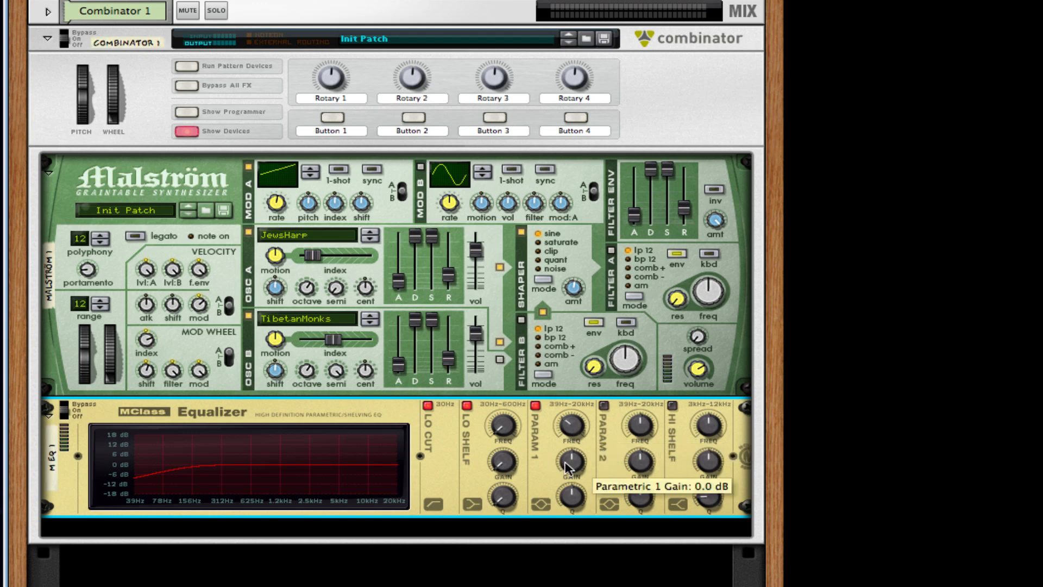
{"action": "mouse_move", "coordinate": [567, 466]}
{"action": "left_mouse_down"}
{"action": "mouse_move", "coordinate": [572, 442]}
{"action": "mouse_move", "coordinate": [572, 468]}
{"action": "left_mouse_up"}
{"action": "left_click_drag", "start_coordinate": [573, 469], "coordinate": [575, 495]}
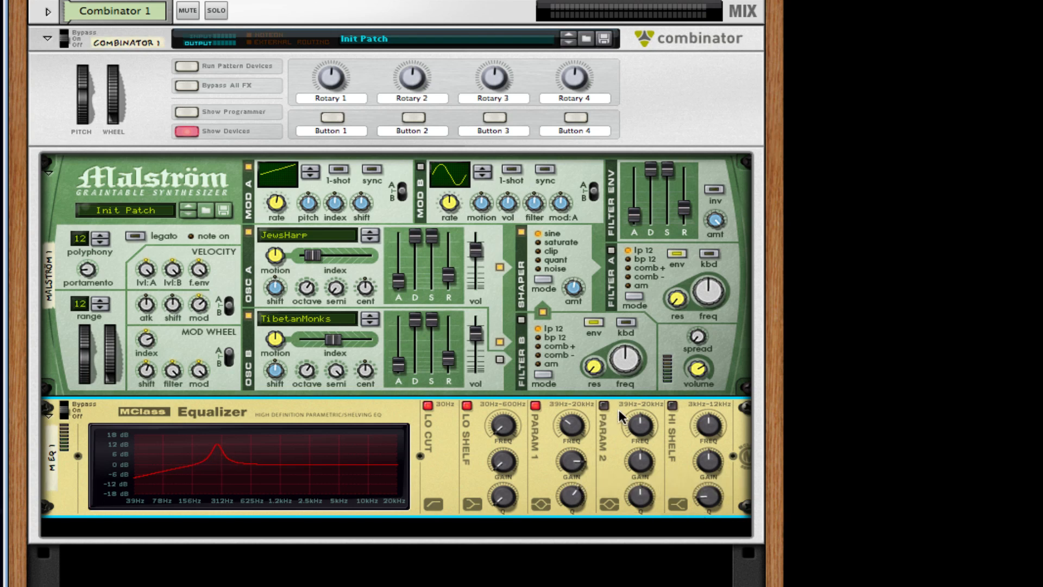
{"action": "left_click", "coordinate": [603, 405]}
{"action": "left_click_drag", "start_coordinate": [640, 427], "coordinate": [646, 459]}
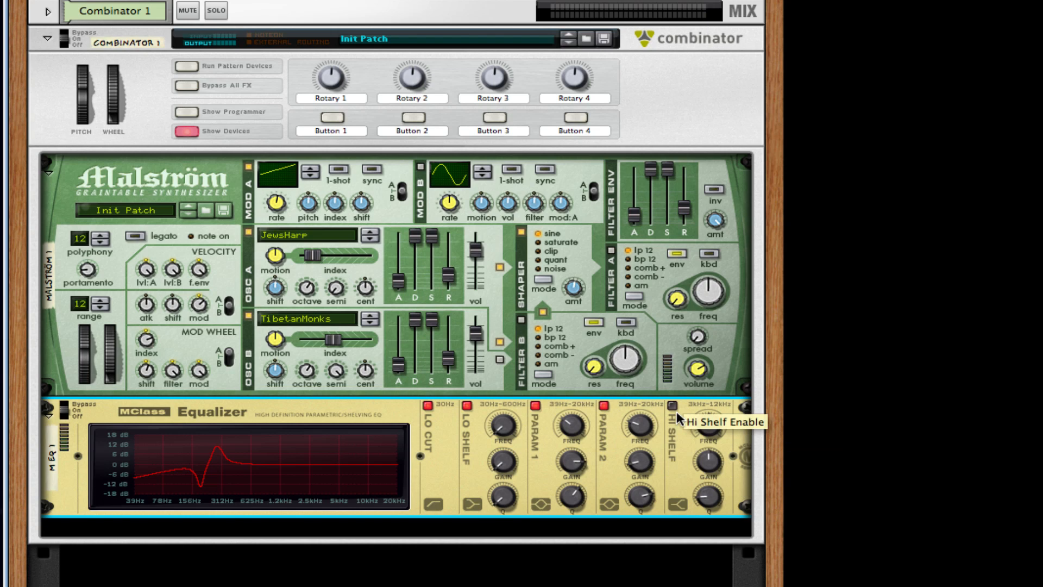
Step: Add a Line 6 Bass Amp after the equalizer, followed by a Scream 4 Distortion
{"action": "right_click", "coordinate": [459, 442]}
{"action": "mouse_move", "coordinate": [694, 584]}
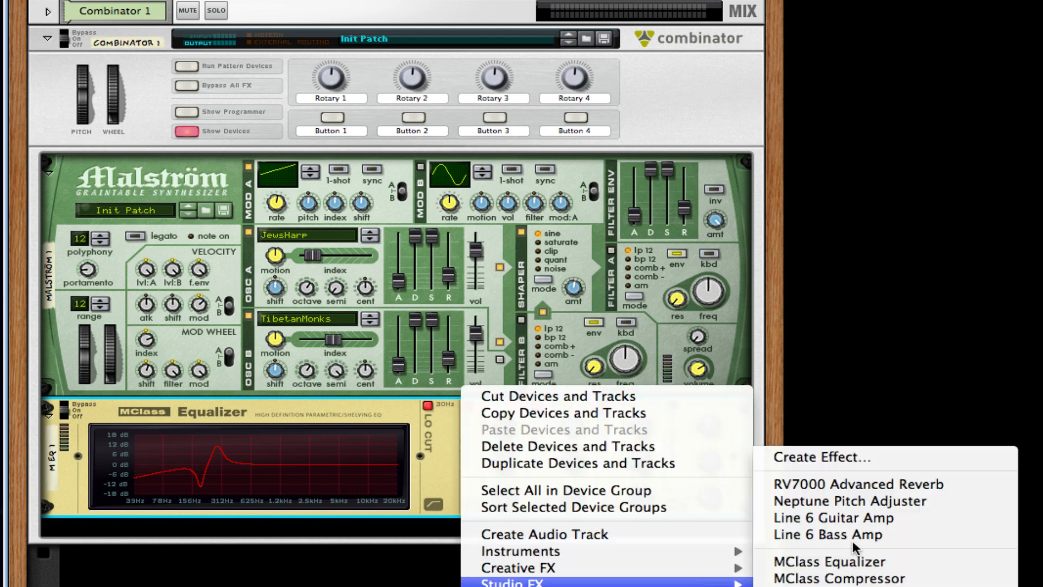
{"action": "left_click", "coordinate": [880, 535]}
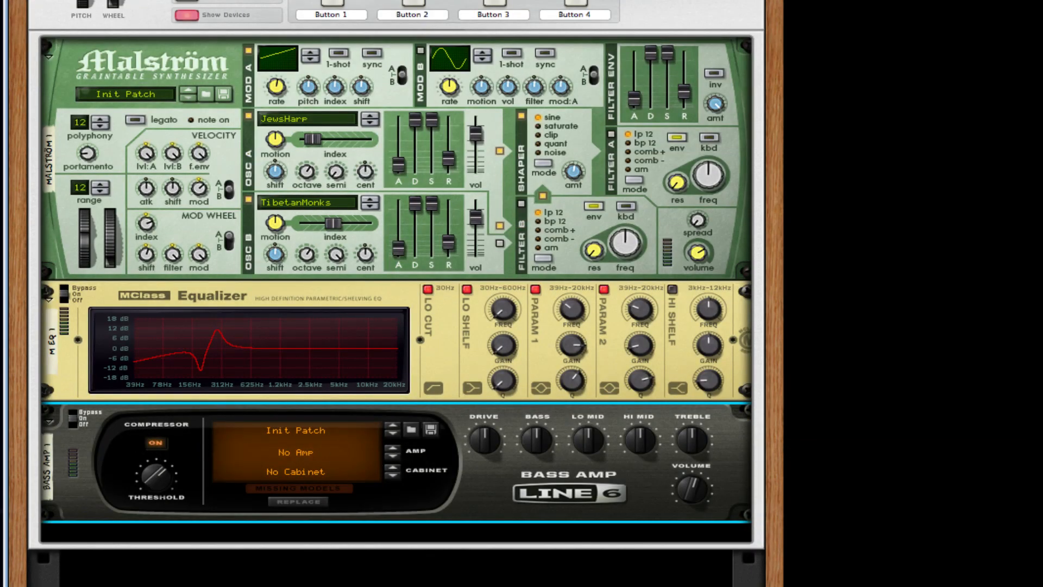
{"action": "scroll", "coordinate": [462, 272], "scroll_direction": "down", "scroll_amount": 3}
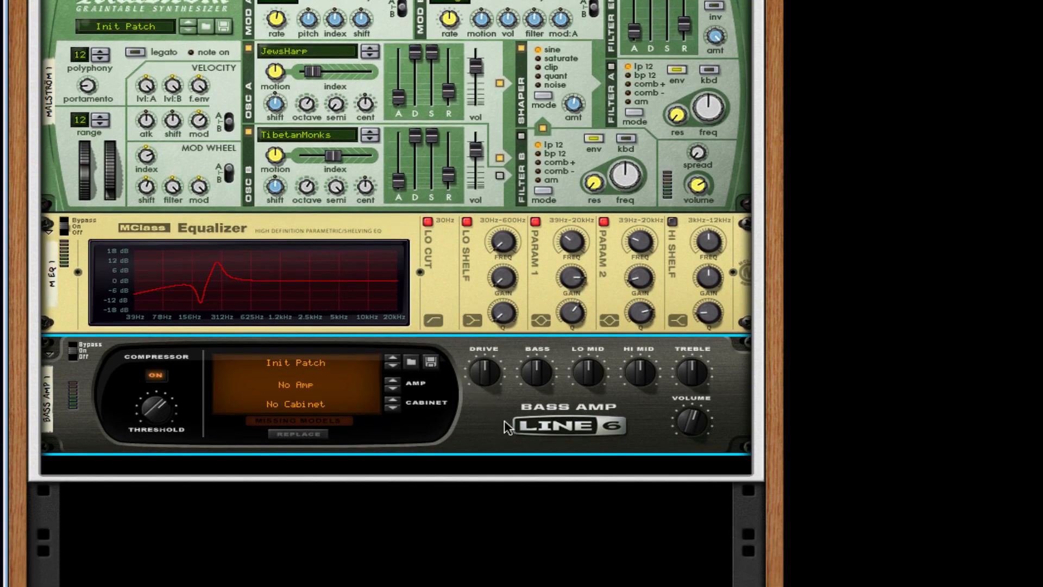
{"action": "right_click", "coordinate": [505, 256]}
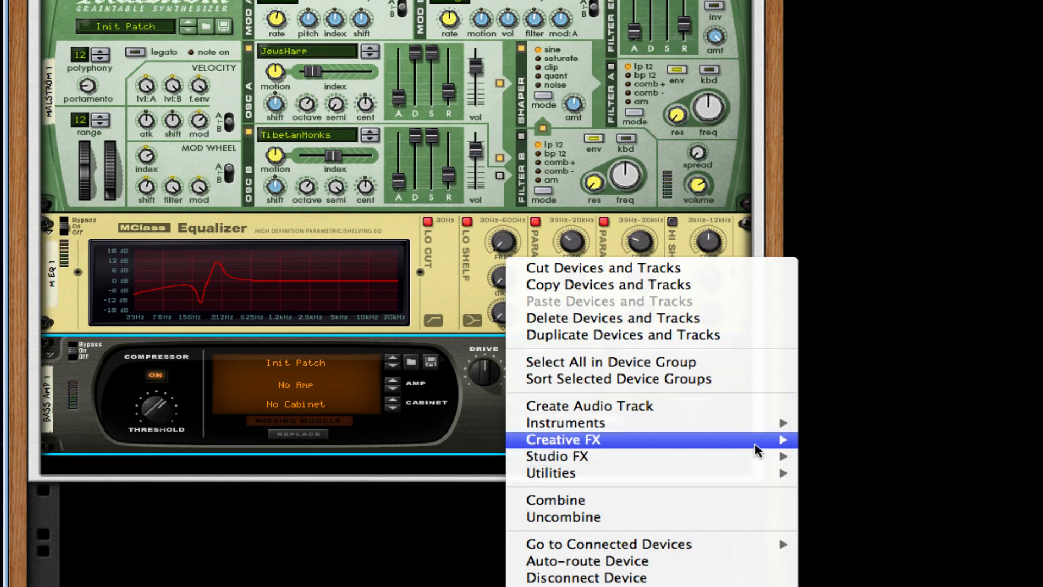
{"action": "mouse_move", "coordinate": [757, 441]}
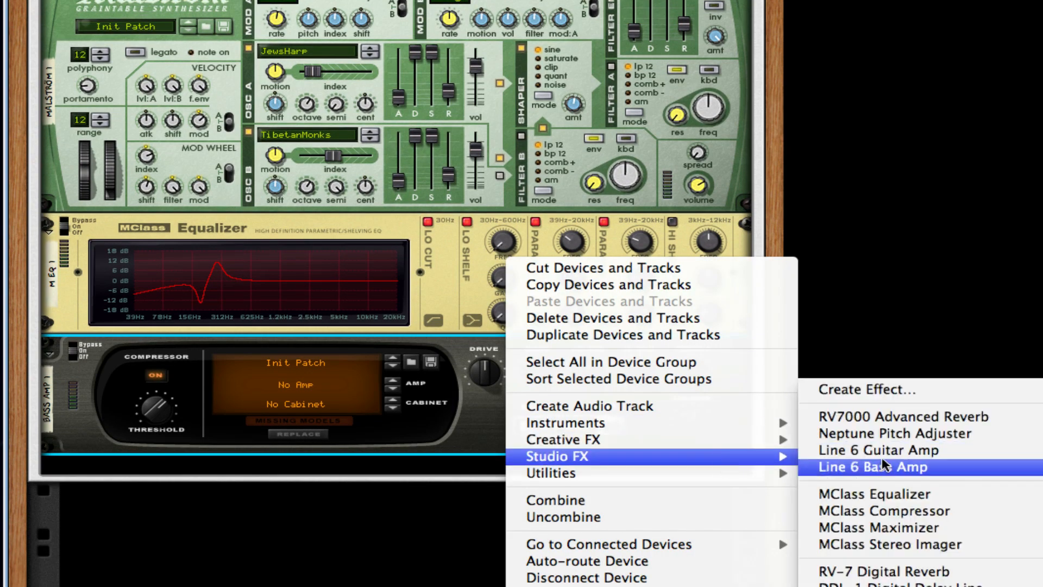
{"action": "mouse_move", "coordinate": [710, 441]}
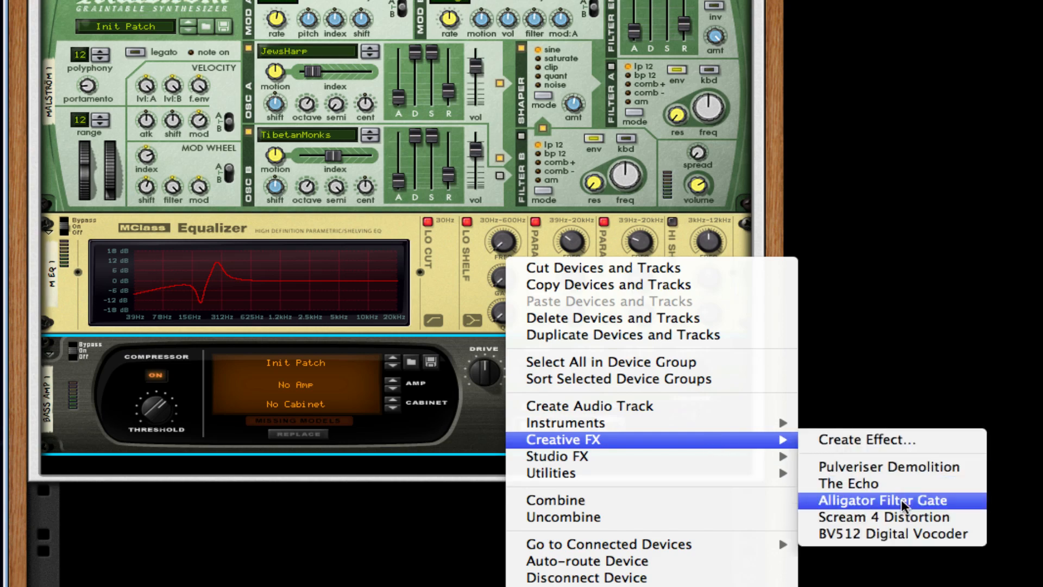
{"action": "left_click", "coordinate": [906, 514]}
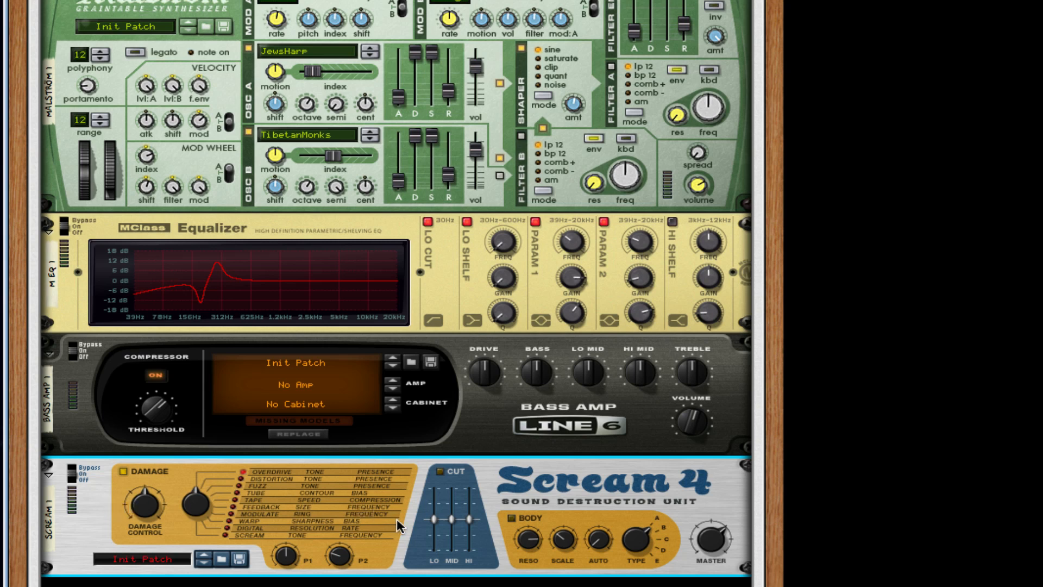
Step: Set the Scream 4 to Tape damage with lower damage control and P1, and turn on its Body section with type E
{"action": "mouse_move", "coordinate": [434, 522]}
{"action": "left_click_drag", "start_coordinate": [133, 504], "coordinate": [197, 476]}
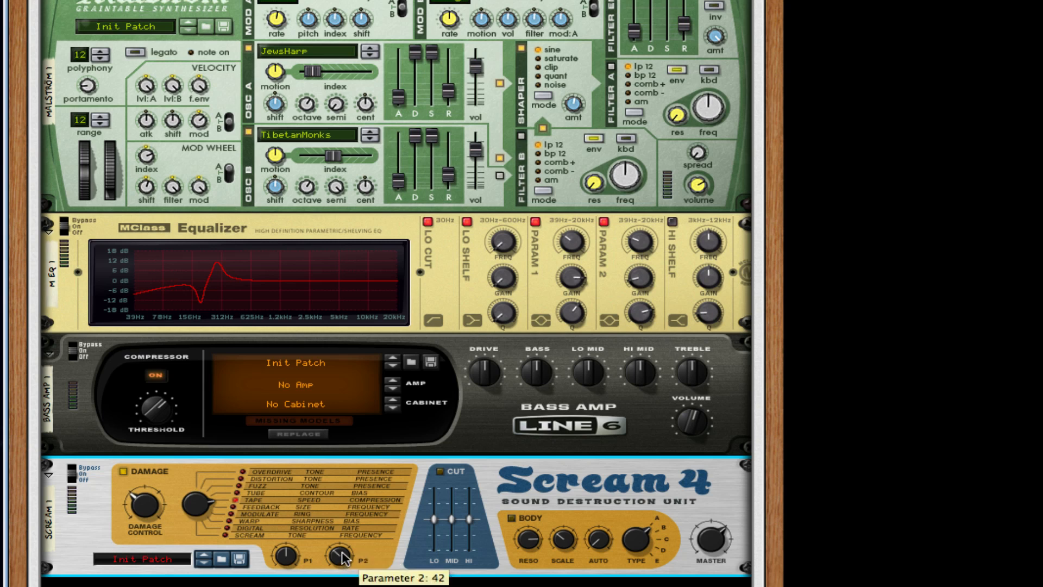
{"action": "left_click_drag", "start_coordinate": [291, 556], "coordinate": [295, 570]}
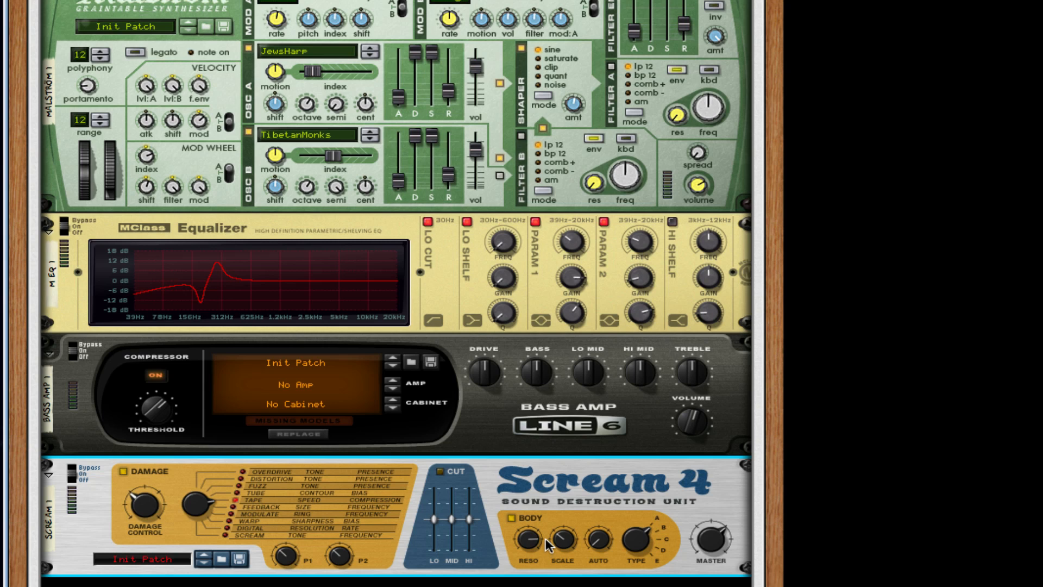
{"action": "mouse_move", "coordinate": [570, 542]}
Step: Add a second Line 6 Bass Amp after the Scream 4, followed by a Pulveriser Demolition unit
{"action": "right_click", "coordinate": [592, 492]}
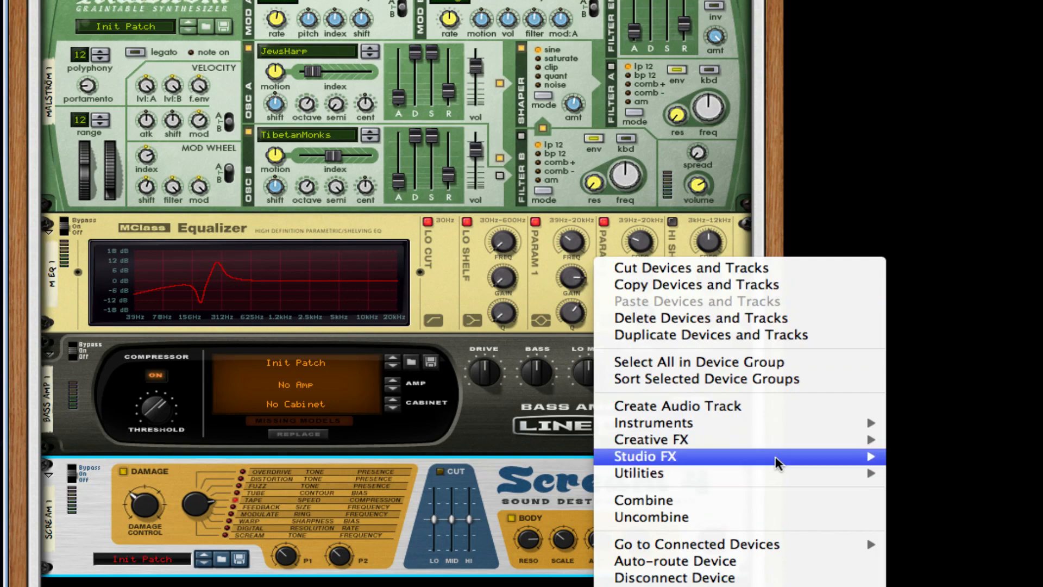
{"action": "mouse_move", "coordinate": [778, 463]}
{"action": "left_click", "coordinate": [1032, 469]}
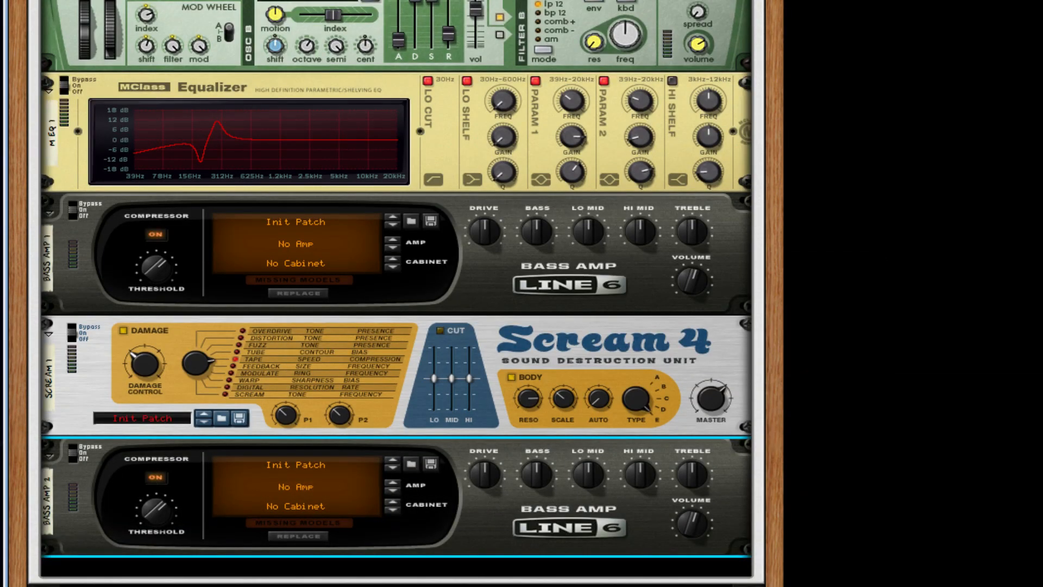
{"action": "right_click", "coordinate": [502, 539]}
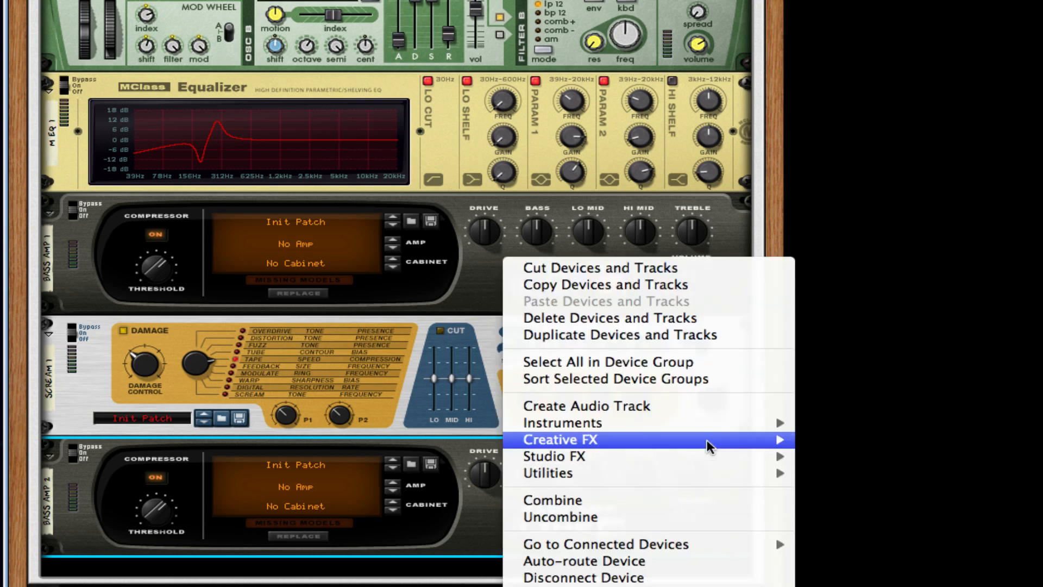
{"action": "mouse_move", "coordinate": [740, 438]}
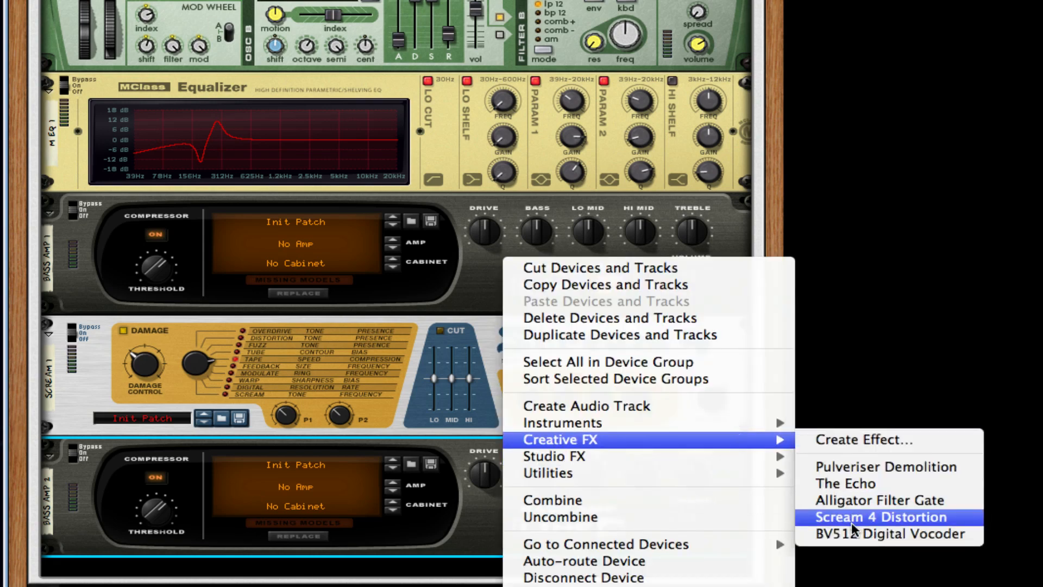
{"action": "left_click", "coordinate": [881, 467]}
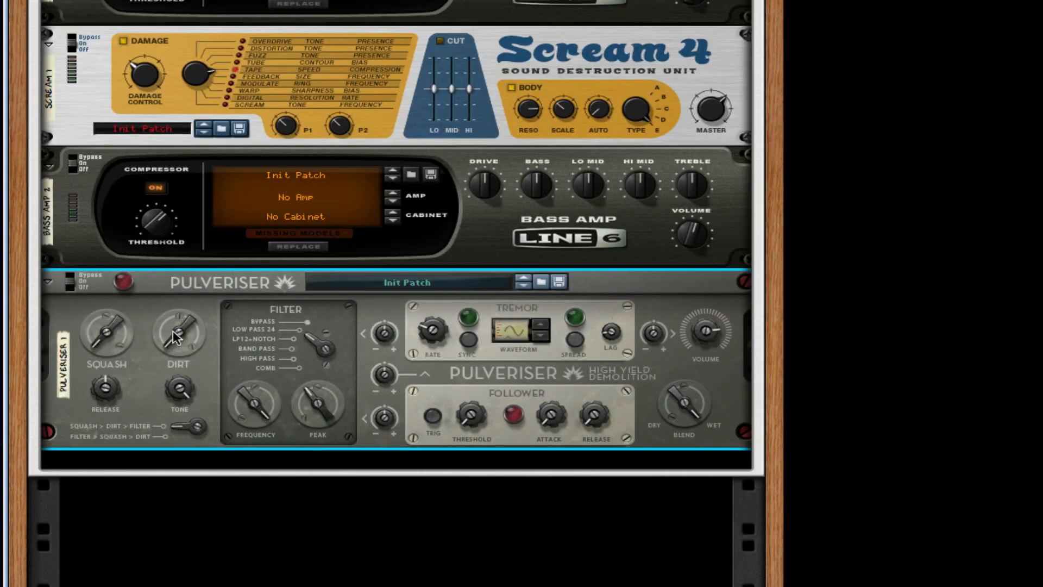
Step: Set the Pulveriser's dirt to 16%, raise its squash by a similar amount, and switch the routing to Filter > Squash > Dirt
{"action": "left_click_drag", "start_coordinate": [175, 336], "coordinate": [175, 321]}
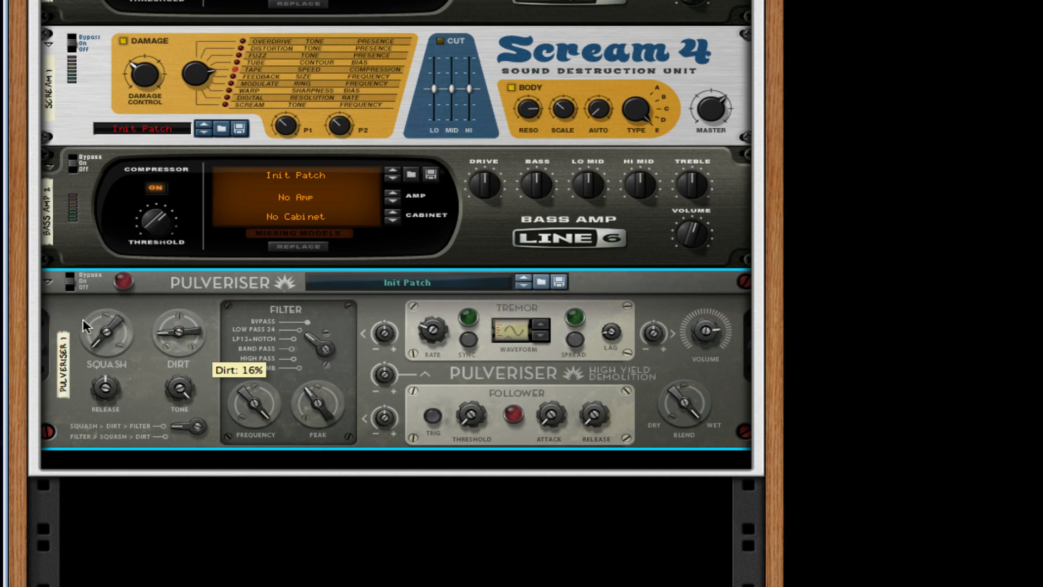
{"action": "left_click_drag", "start_coordinate": [83, 320], "coordinate": [109, 325]}
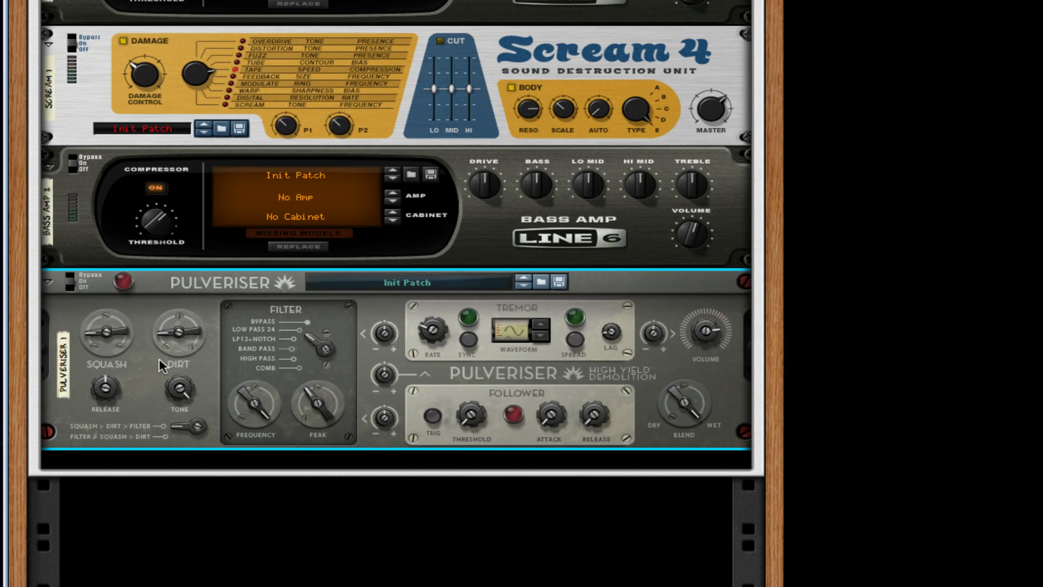
{"action": "left_click", "coordinate": [187, 425]}
Step: Set the Pulveriser's filter frequency to 2.62 kHz, raise its peak, and switch the filter mode to LP12+Notch
{"action": "left_click_drag", "start_coordinate": [255, 401], "coordinate": [253, 414]}
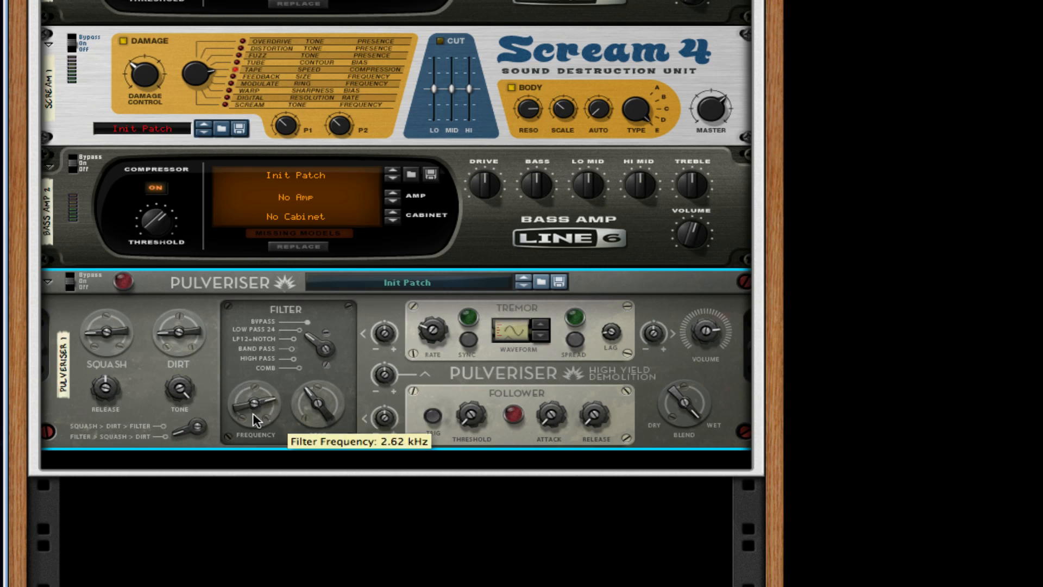
{"action": "left_click_drag", "start_coordinate": [327, 396], "coordinate": [332, 397]}
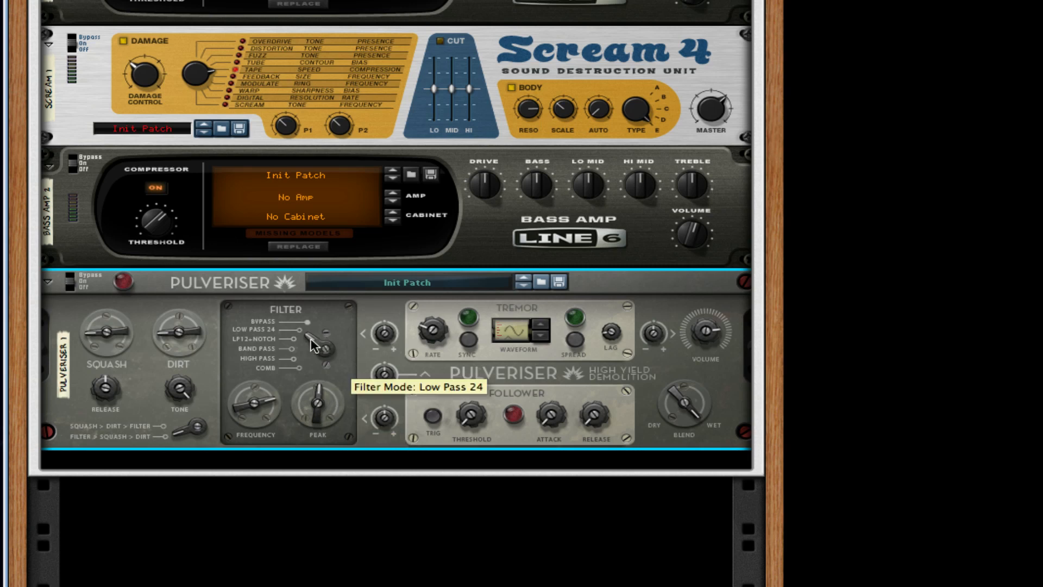
{"action": "left_click_drag", "start_coordinate": [307, 342], "coordinate": [307, 347]}
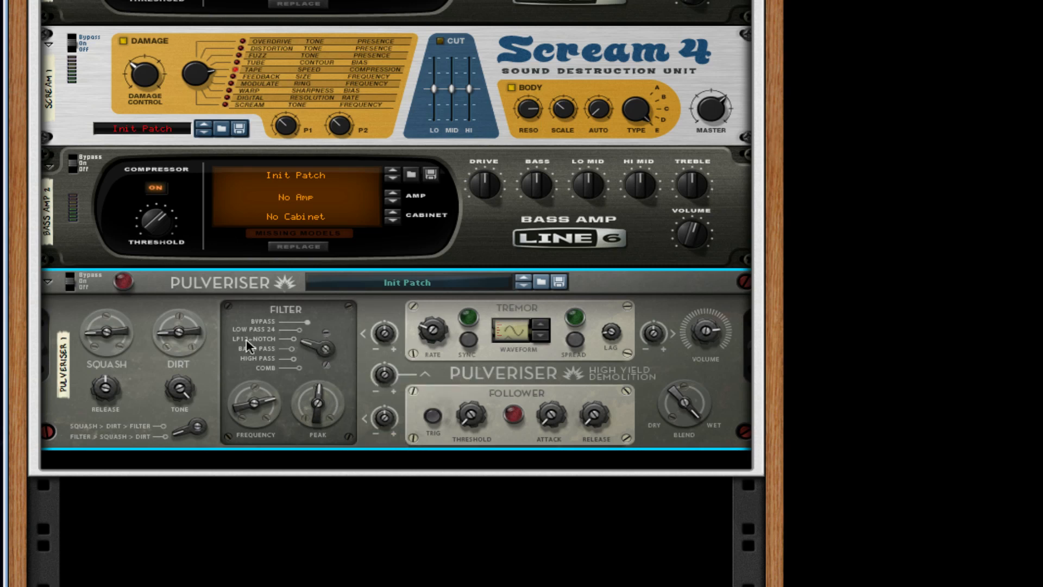
{"action": "left_click", "coordinate": [266, 347]}
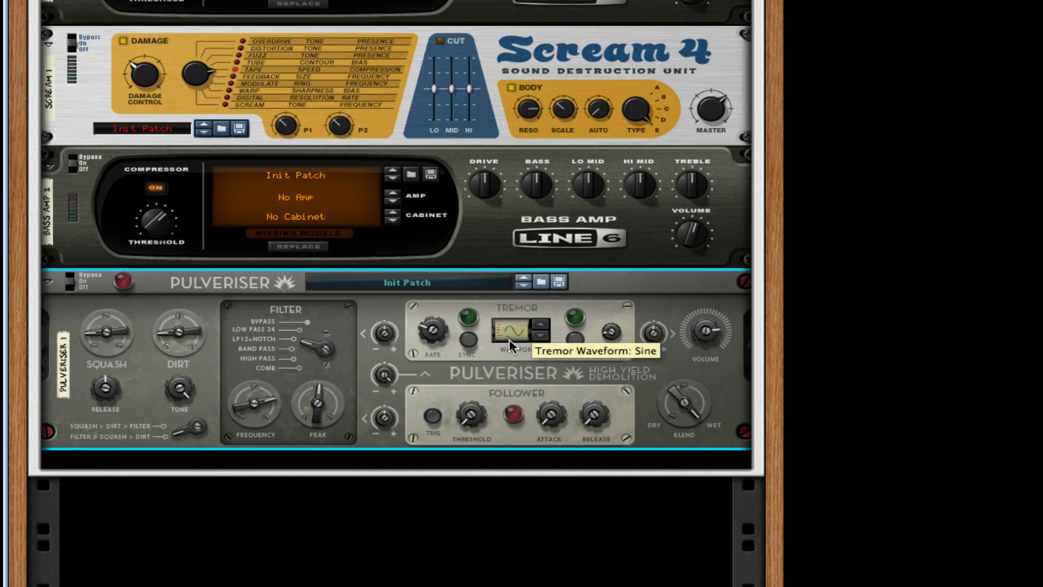
Step: Adjust the amount of Pulveriser follower modulation on the filter and fine-tune the follower's threshold, attack and release
{"action": "left_click_drag", "start_coordinate": [377, 420], "coordinate": [379, 400]}
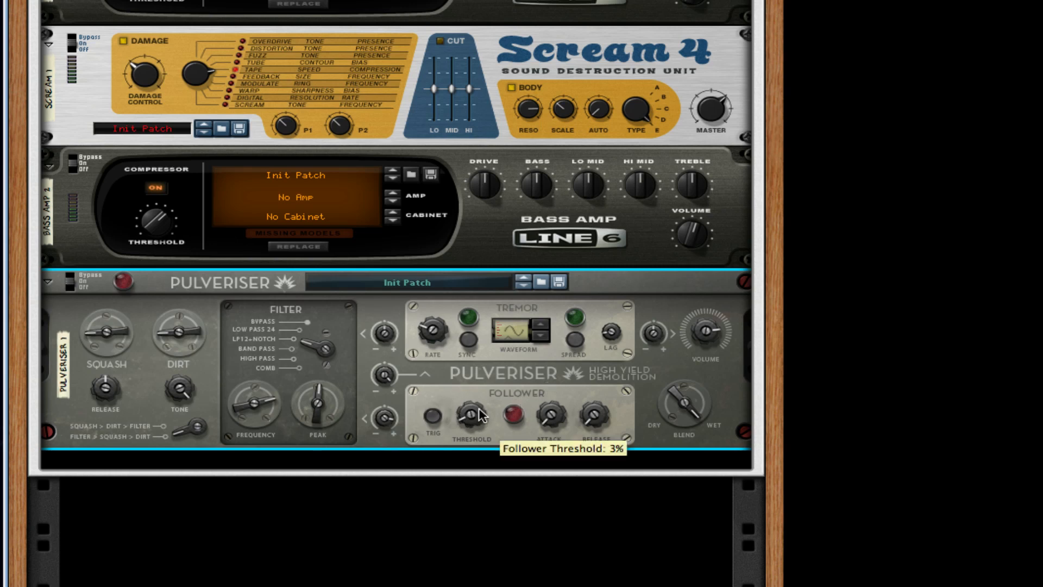
{"action": "scroll", "coordinate": [478, 400], "scroll_direction": "up", "scroll_amount": 4}
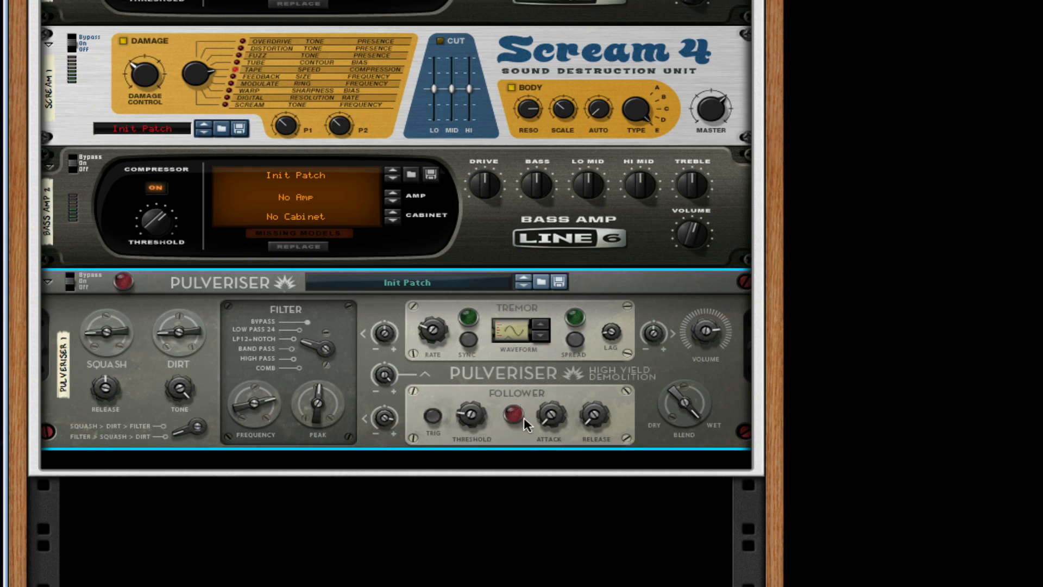
{"action": "left_click_drag", "start_coordinate": [561, 417], "coordinate": [600, 405]}
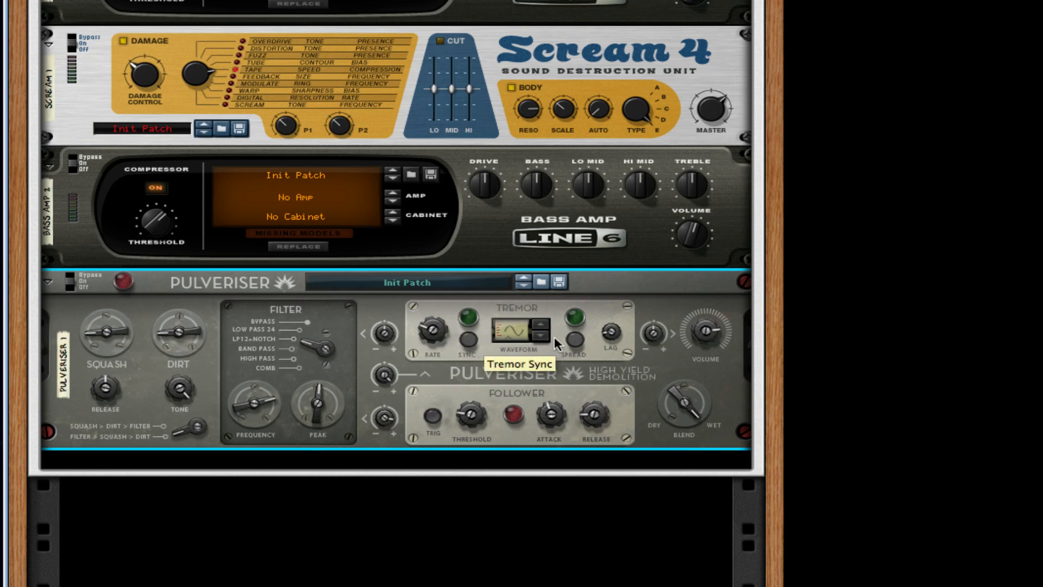
Step: Turn on the Pulveriser's tremor spread and change the tremor waveform from sine to an irregular shape
{"action": "left_click", "coordinate": [575, 339]}
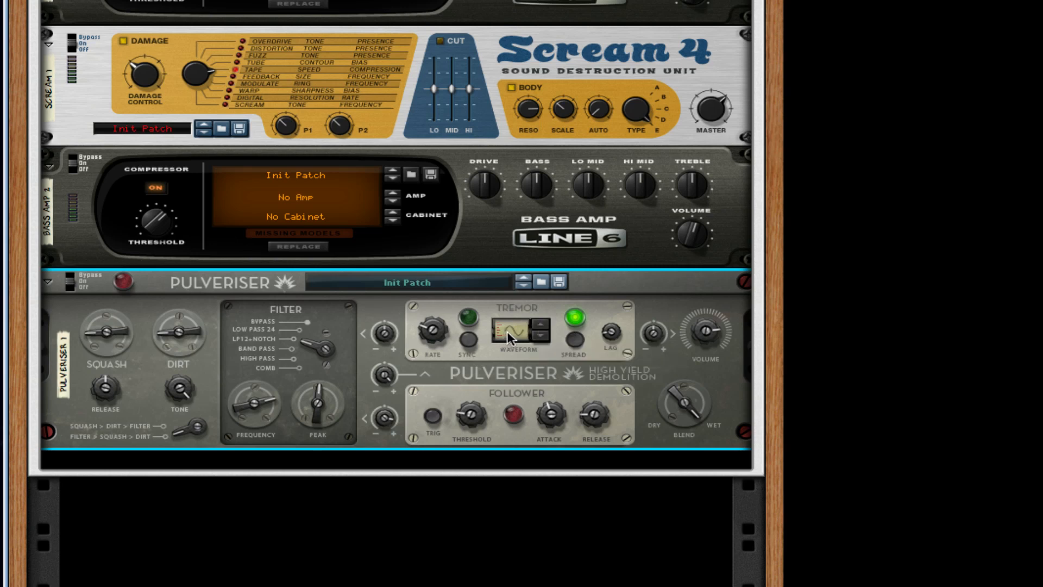
{"action": "left_click", "coordinate": [533, 325]}
{"action": "left_click", "coordinate": [534, 325]}
{"action": "left_click", "coordinate": [533, 326]}
{"action": "left_click", "coordinate": [533, 326]}
{"action": "left_click", "coordinate": [533, 326]}
Step: Add an MClass Equalizer and an MClass Maximizer to the effects chain below the Pulveriser
{"action": "right_click", "coordinate": [444, 426]}
{"action": "right_click", "coordinate": [392, 422]}
{"action": "left_click", "coordinate": [413, 394]}
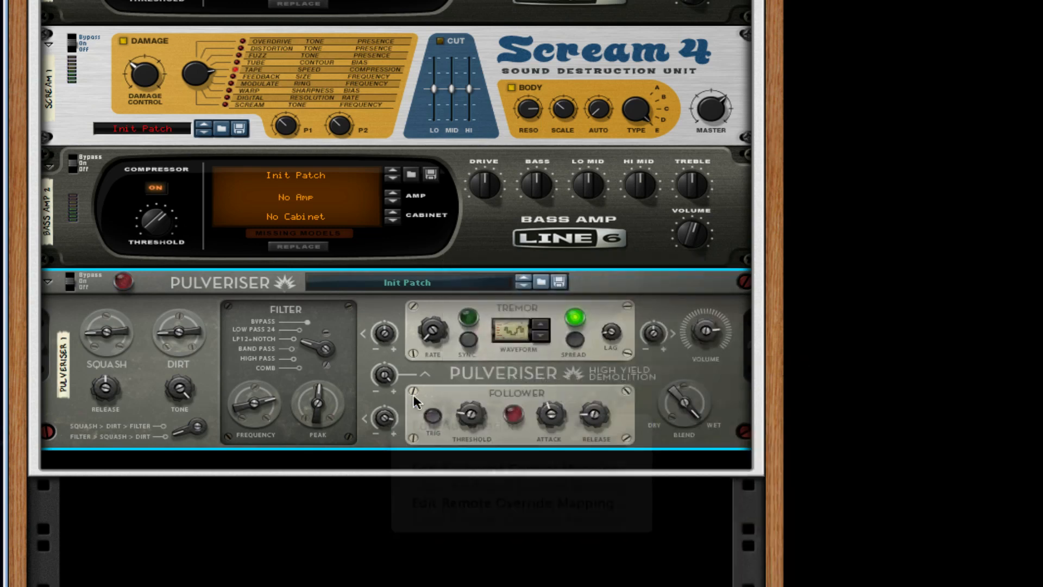
{"action": "right_click", "coordinate": [413, 394]}
{"action": "mouse_move", "coordinate": [650, 462]}
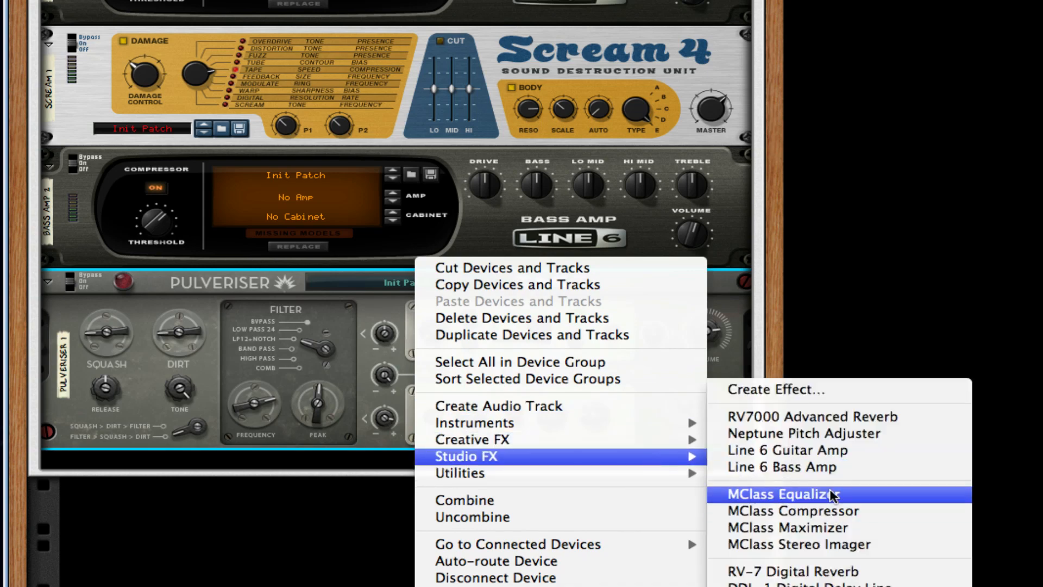
{"action": "left_click", "coordinate": [830, 492]}
{"action": "right_click", "coordinate": [442, 394]}
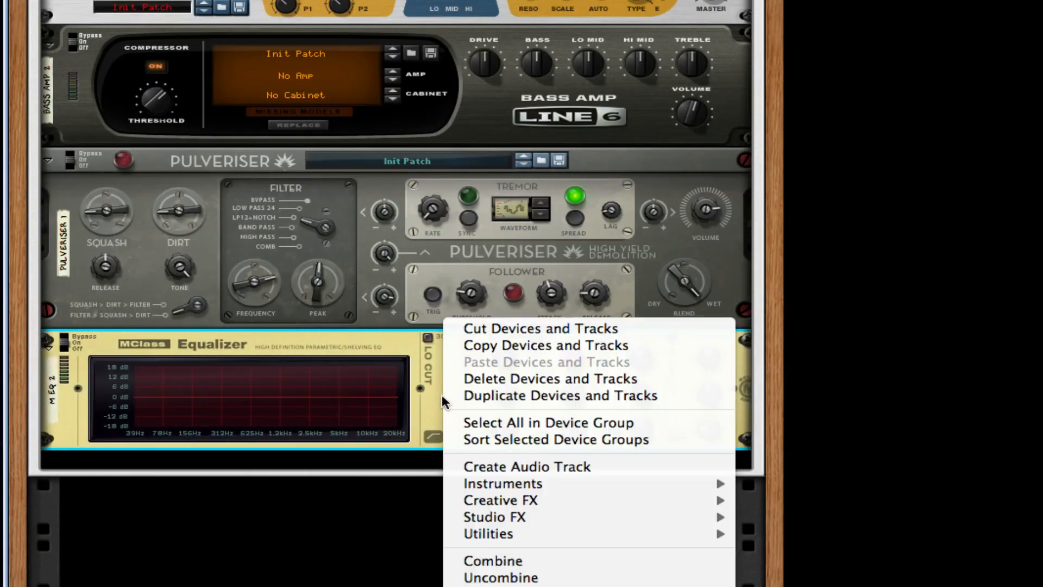
{"action": "mouse_move", "coordinate": [592, 516]}
{"action": "left_click", "coordinate": [850, 529]}
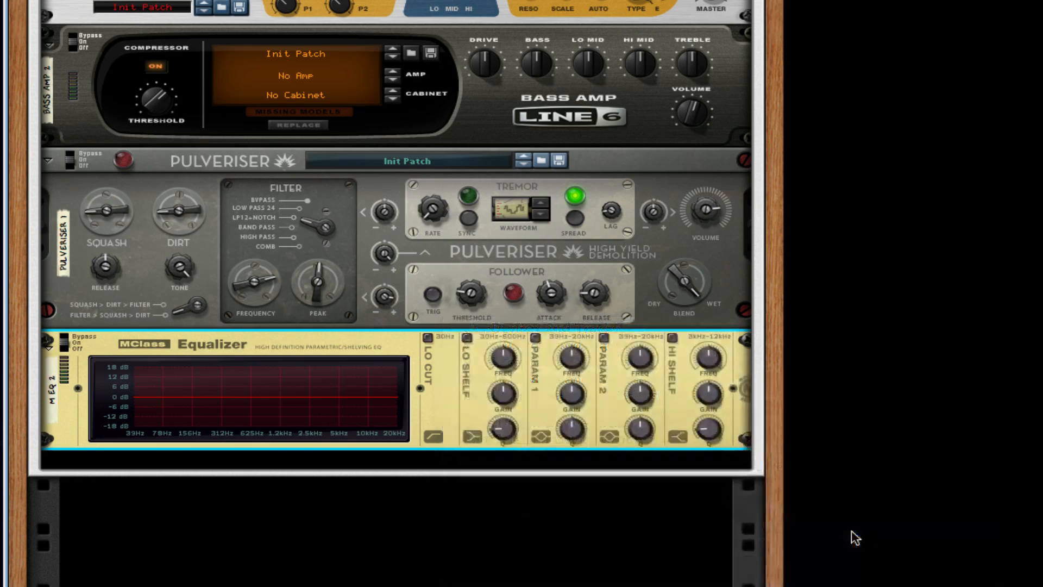
Step: Add another Line 6 Bass Amp below the Maximizer, followed by a Pulsar dual LFO
{"action": "right_click", "coordinate": [465, 457]}
{"action": "mouse_move", "coordinate": [679, 515]}
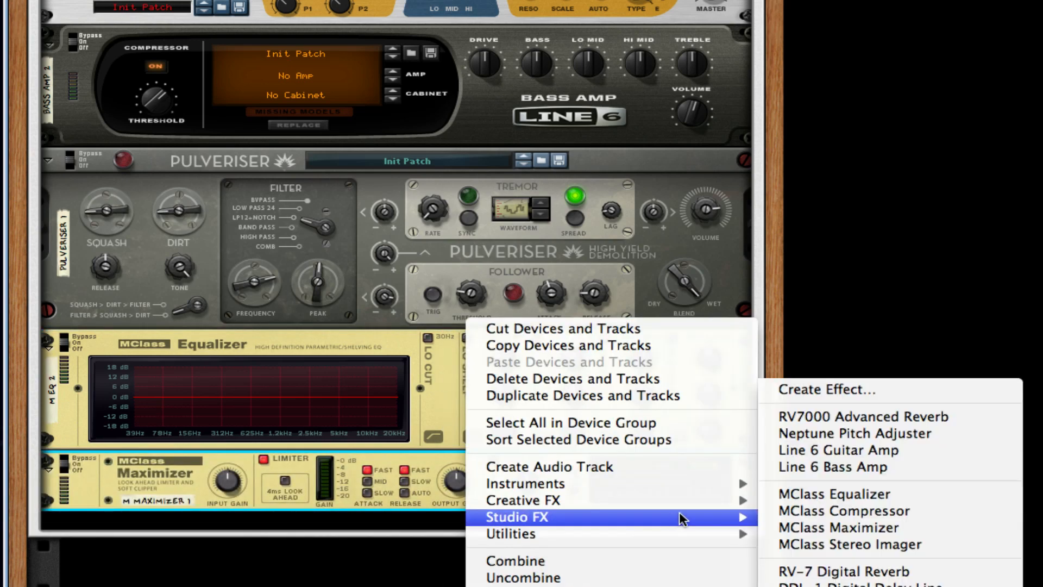
{"action": "left_click", "coordinate": [872, 463]}
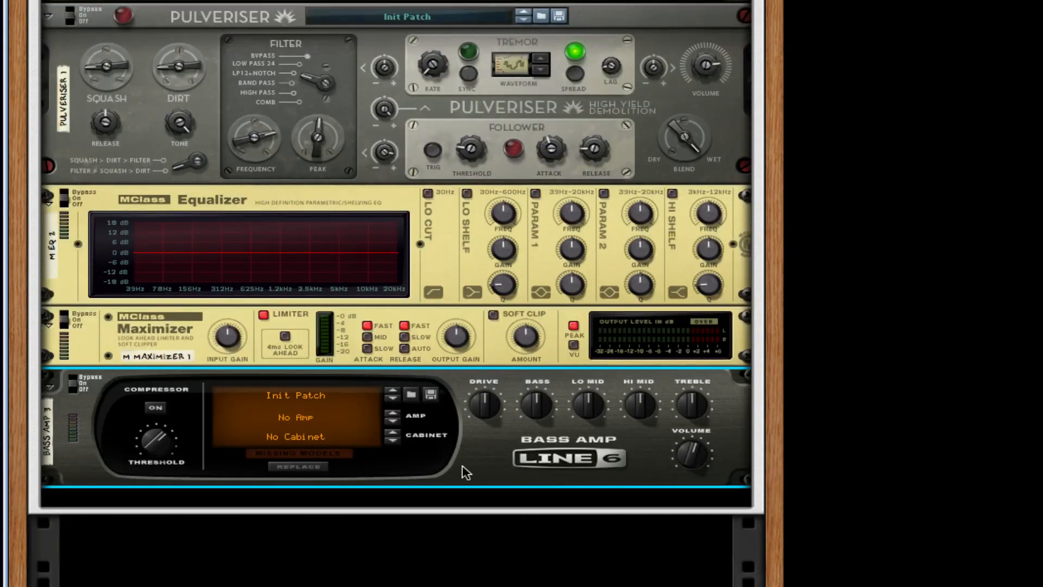
{"action": "right_click", "coordinate": [503, 456]}
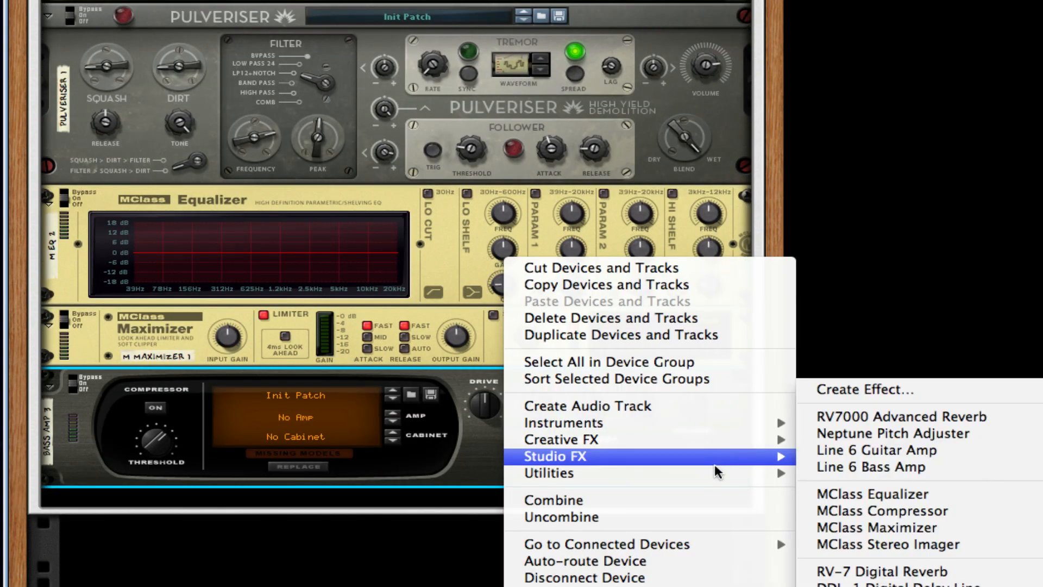
{"action": "mouse_move", "coordinate": [762, 480]}
{"action": "left_click", "coordinate": [864, 585]}
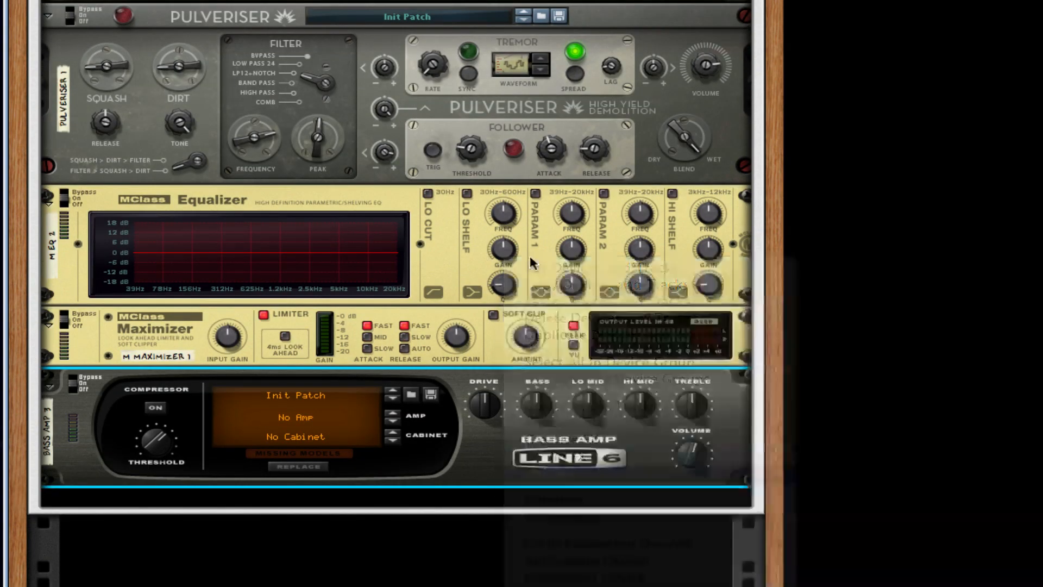
{"action": "scroll", "coordinate": [565, 197], "scroll_direction": "up", "scroll_amount": 1}
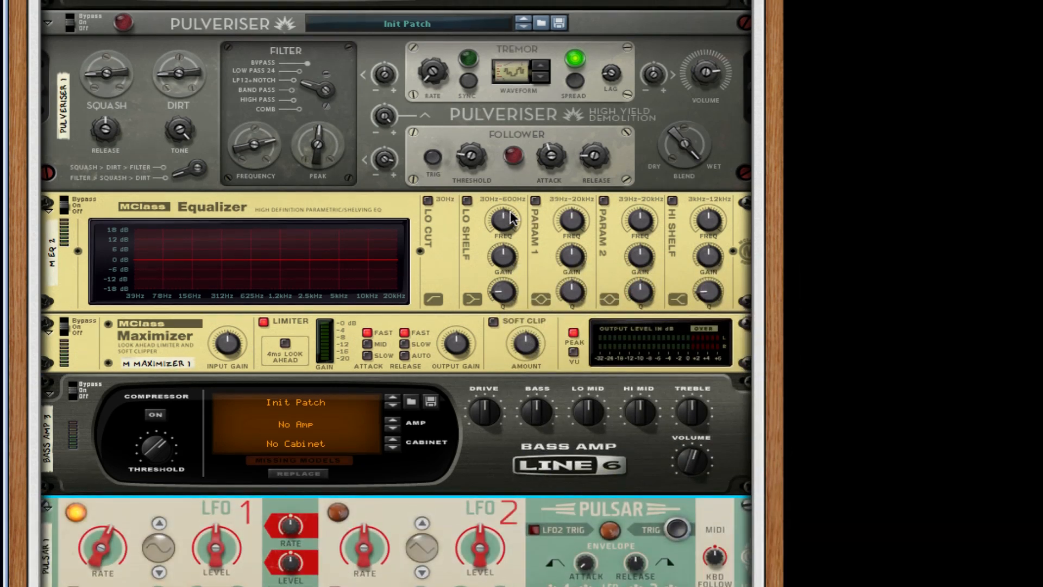
Step: On the new equalizer, enable the low cut and use Parametric 1 for a narrow -18 dB notch just below 156 Hz
{"action": "left_click", "coordinate": [429, 200]}
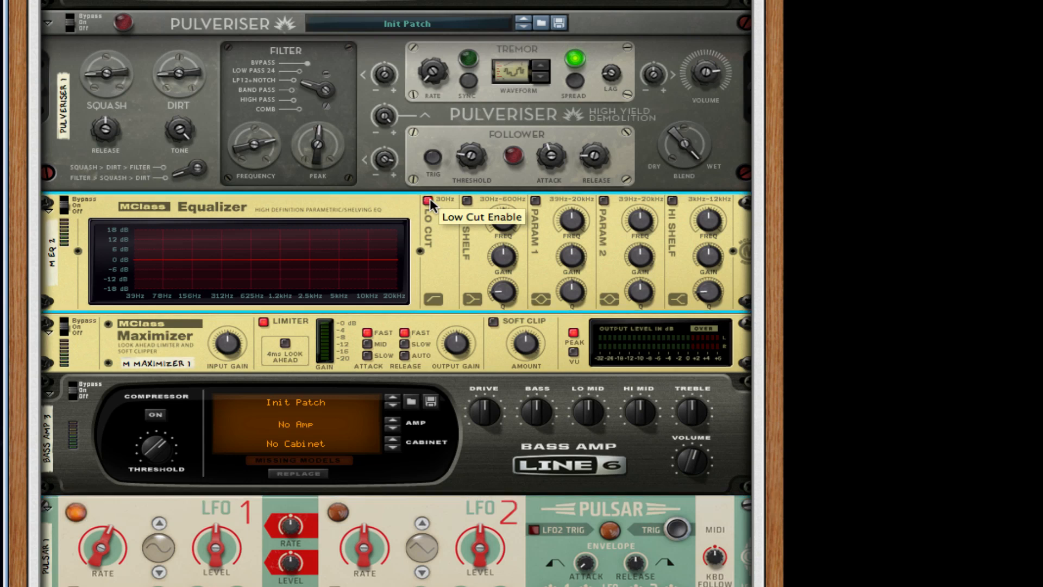
{"action": "left_click", "coordinate": [535, 201]}
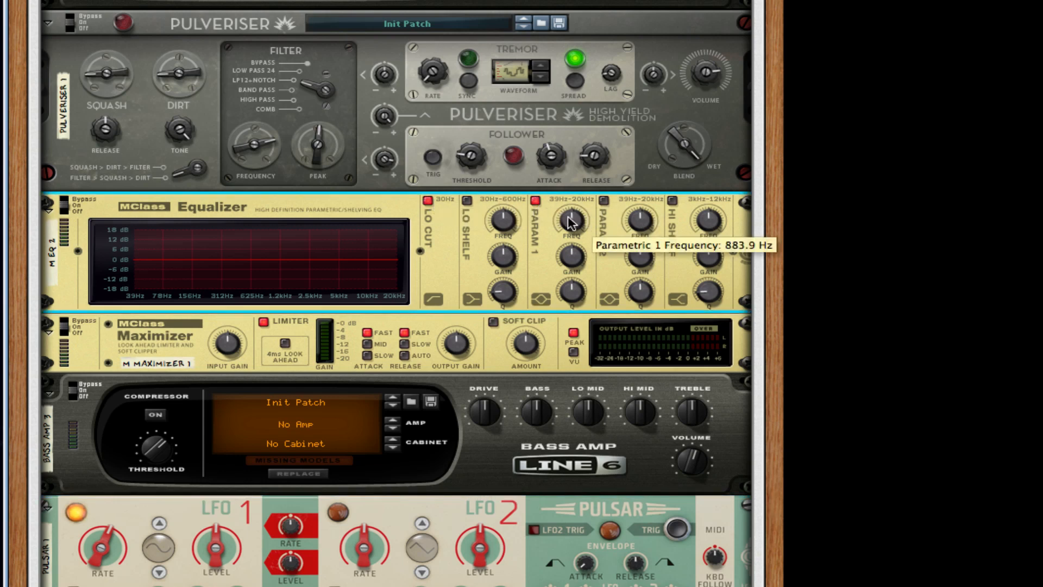
{"action": "mouse_move", "coordinate": [570, 221]}
{"action": "left_mouse_down"}
{"action": "mouse_move", "coordinate": [572, 256]}
{"action": "mouse_move", "coordinate": [572, 238]}
{"action": "left_mouse_up"}
{"action": "left_click_drag", "start_coordinate": [570, 278], "coordinate": [582, 296]}
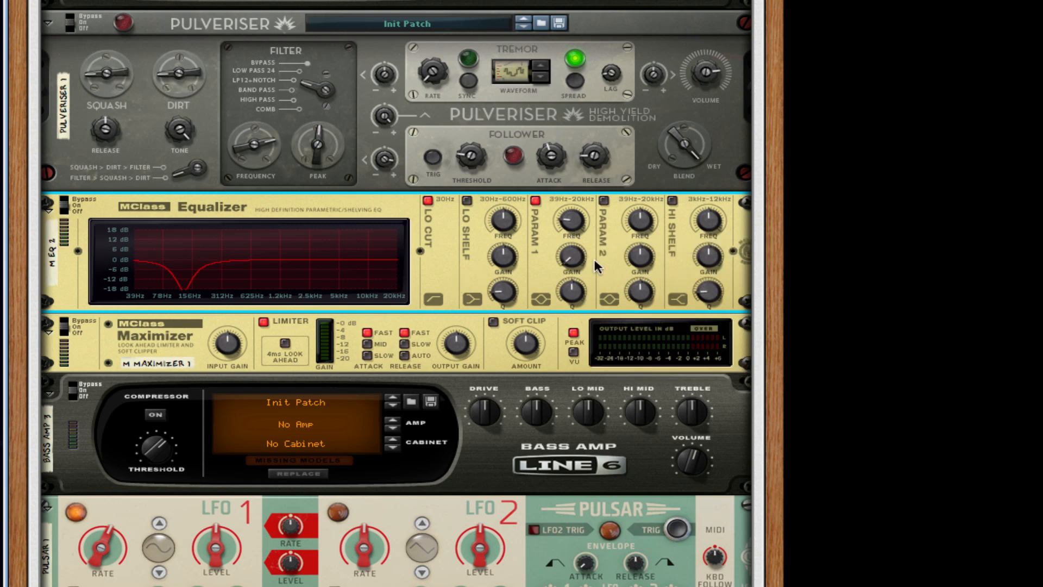
{"action": "left_click_drag", "start_coordinate": [578, 276], "coordinate": [624, 227]}
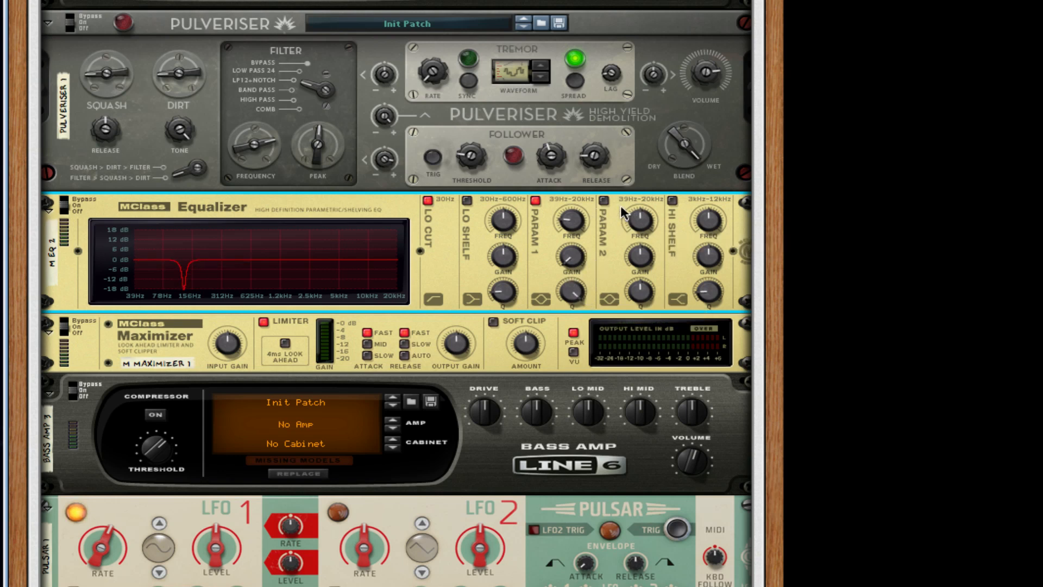
Step: Enable Parametric 2 as a deep notch near 3 kHz with Q 32.0, and enable the Hi Shelf with minimum frequency and a slight boost
{"action": "left_click_drag", "start_coordinate": [630, 224], "coordinate": [637, 210]}
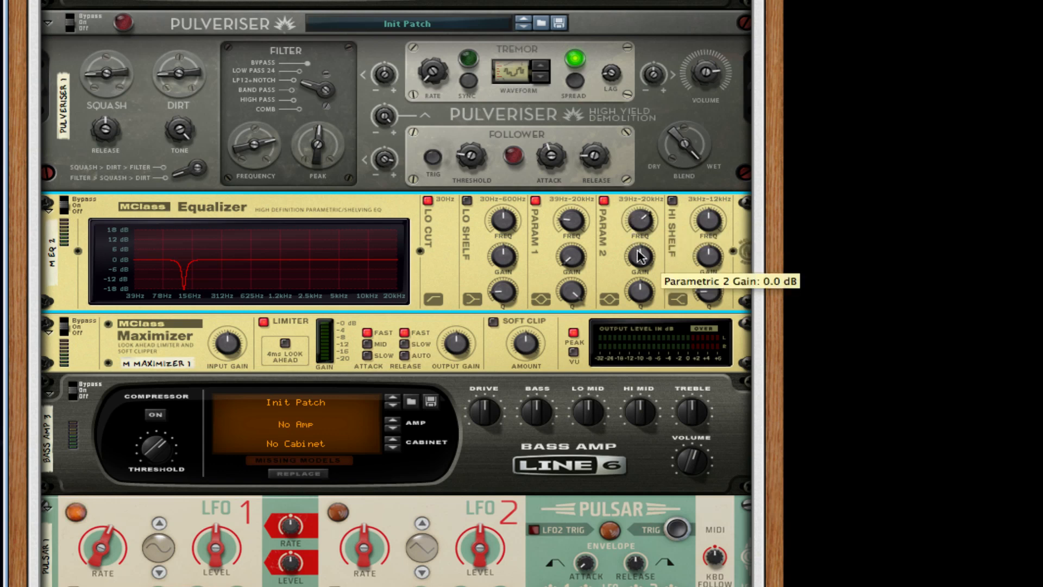
{"action": "left_click_drag", "start_coordinate": [639, 253], "coordinate": [705, 97]}
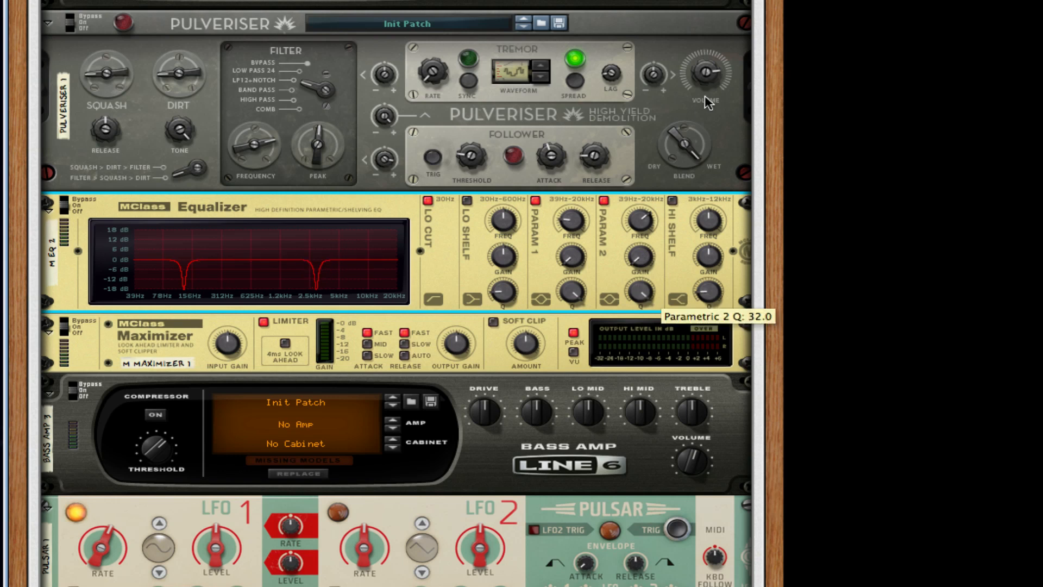
{"action": "left_click", "coordinate": [673, 200]}
{"action": "left_click_drag", "start_coordinate": [717, 227], "coordinate": [703, 295]}
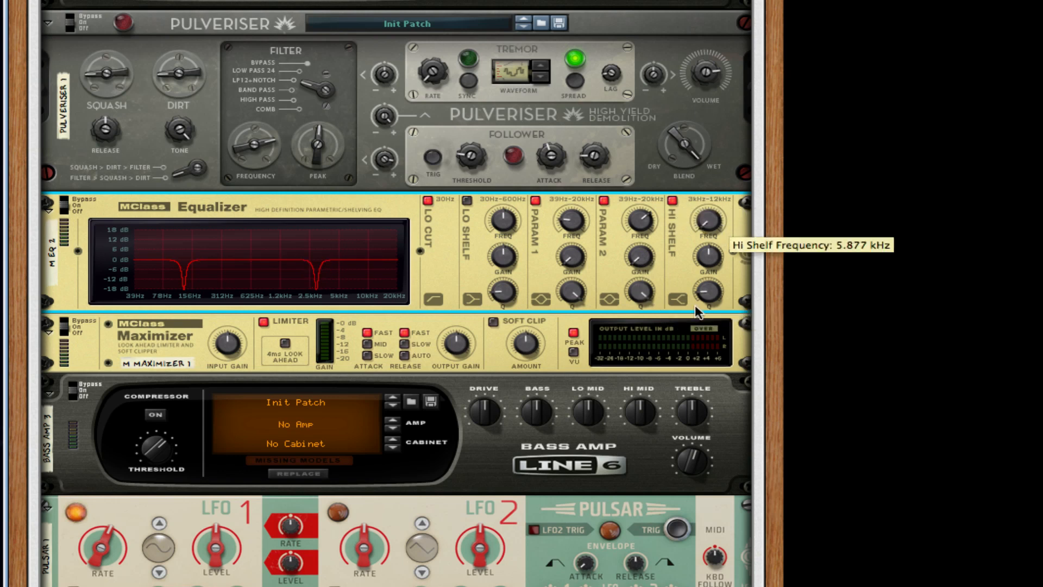
{"action": "left_click_drag", "start_coordinate": [701, 260], "coordinate": [702, 257]}
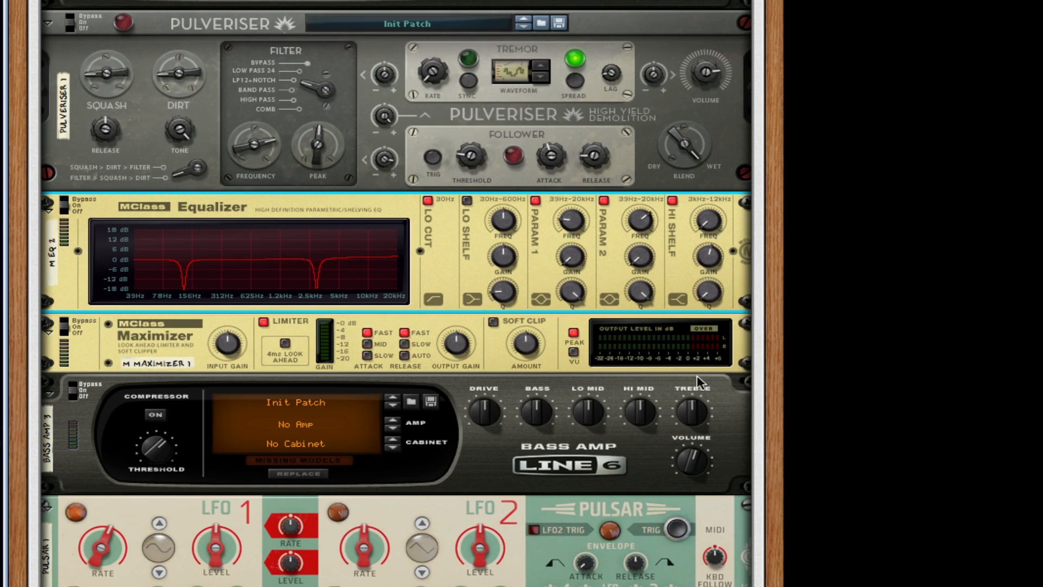
Step: Set the Maximizer to soft clip 127, Auto release and limiter off, and enable the compressor on the bass amp below it
{"action": "left_click", "coordinate": [492, 323]}
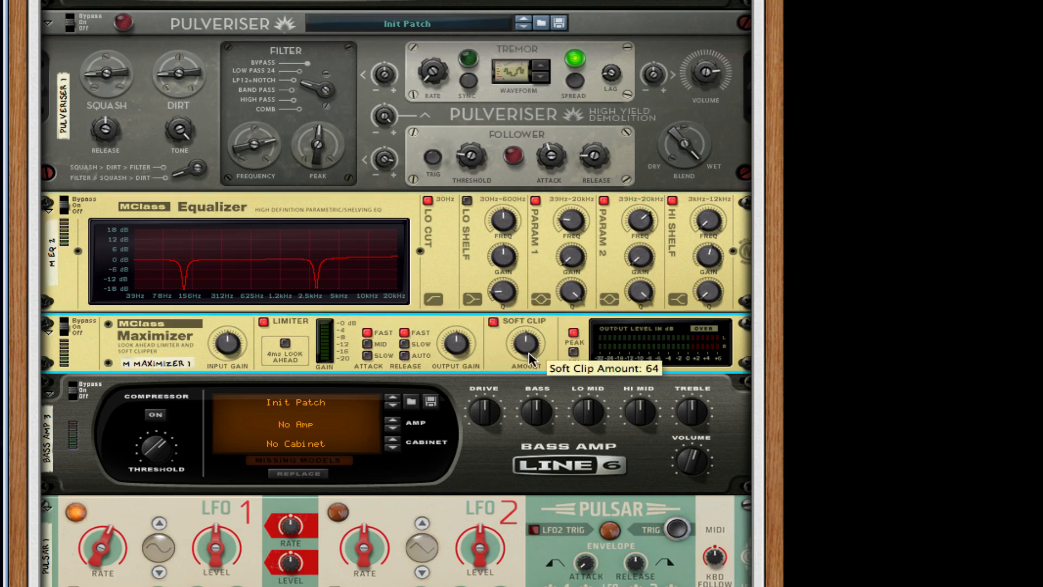
{"action": "left_click_drag", "start_coordinate": [529, 352], "coordinate": [529, 321]}
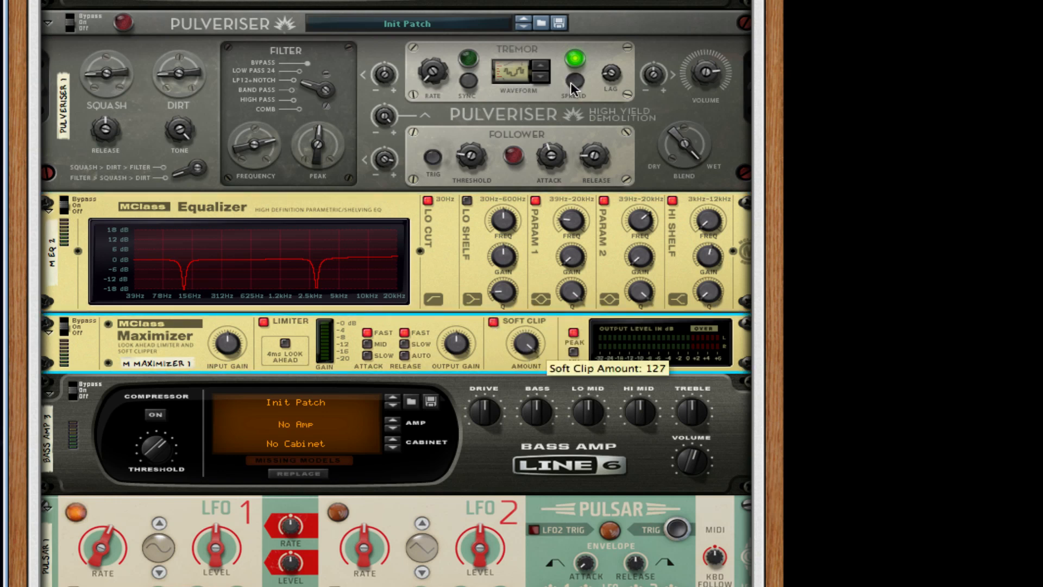
{"action": "left_click", "coordinate": [404, 356]}
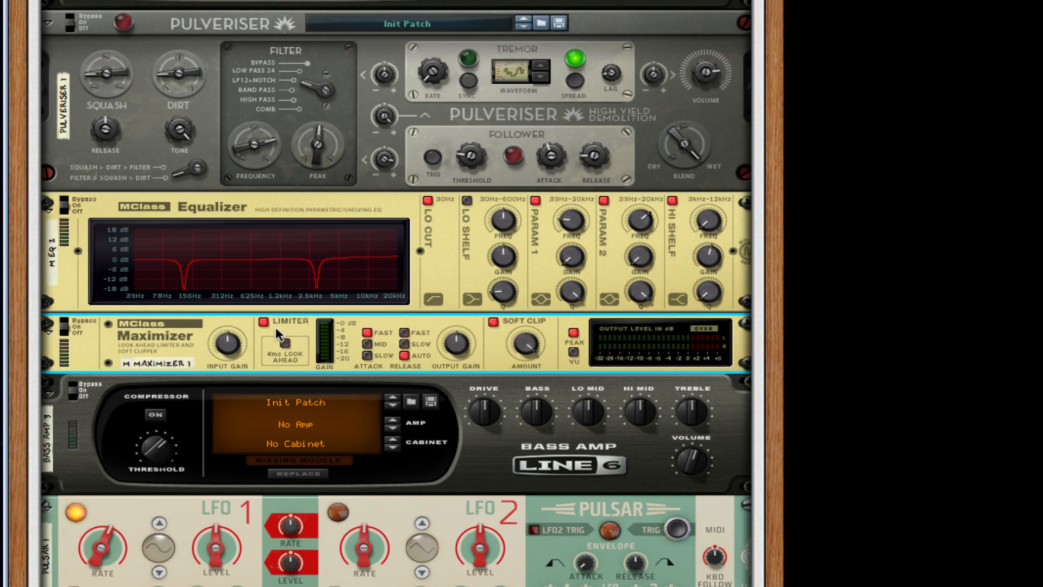
{"action": "scroll", "coordinate": [263, 318], "scroll_direction": "down", "scroll_amount": 3}
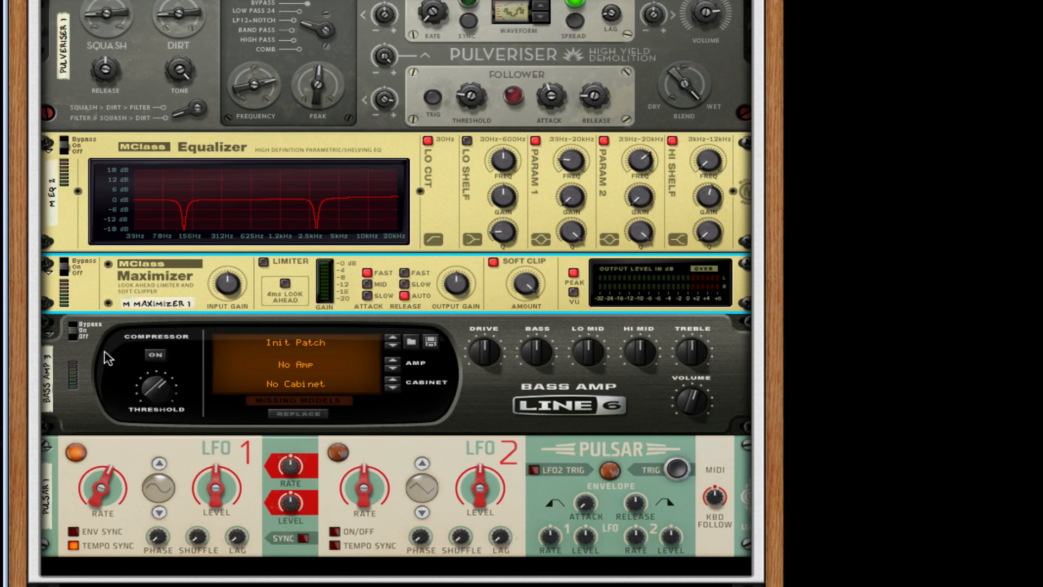
{"action": "left_click", "coordinate": [149, 355]}
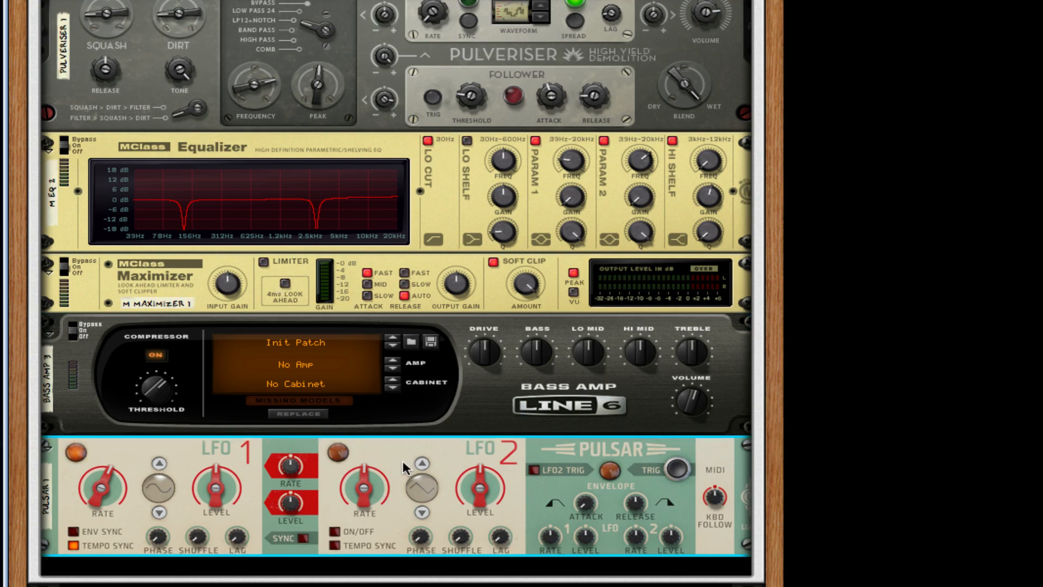
Step: Cable the Pulsar's LFO 1 output to a device higher in the rack, then raise LFO 1's level to maximum and increase its rate
{"action": "key", "text": "Tab"}
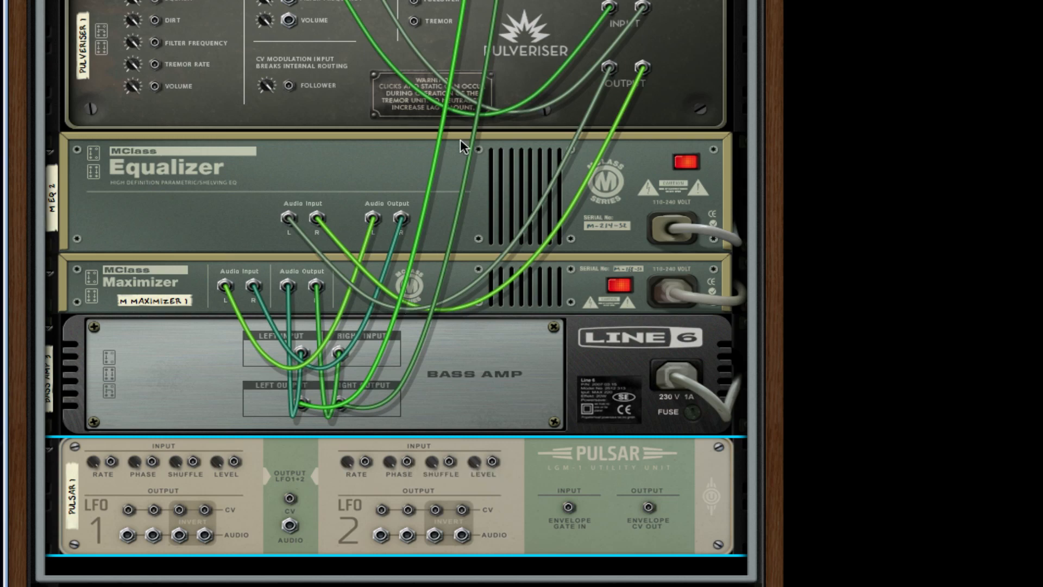
{"action": "scroll", "coordinate": [460, 139], "scroll_direction": "up", "scroll_amount": 5}
{"action": "left_click_drag", "start_coordinate": [369, 65], "coordinate": [124, 534]}
{"action": "key", "text": "Tab"}
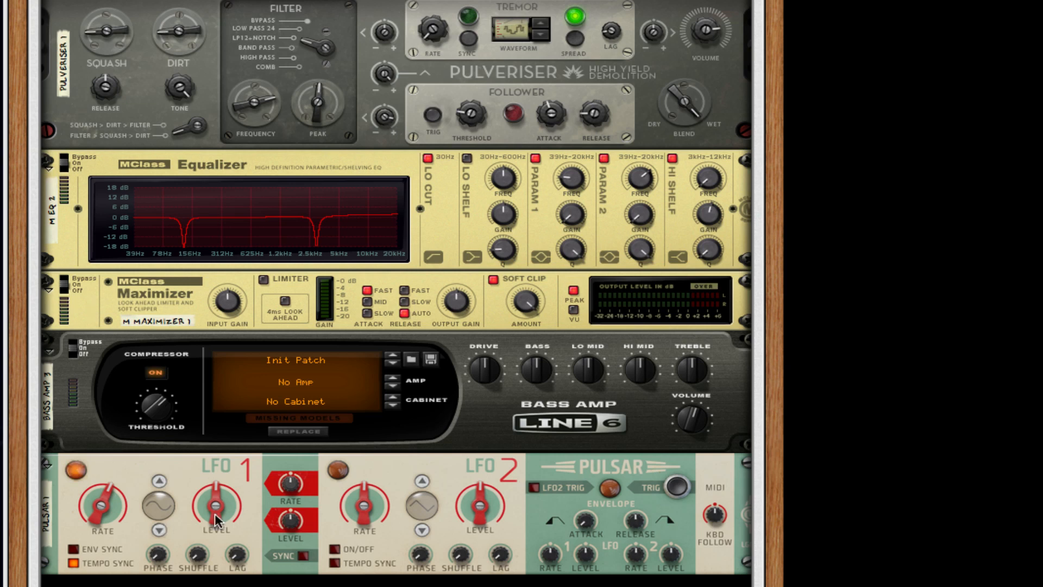
{"action": "left_click_drag", "start_coordinate": [214, 513], "coordinate": [192, 212]}
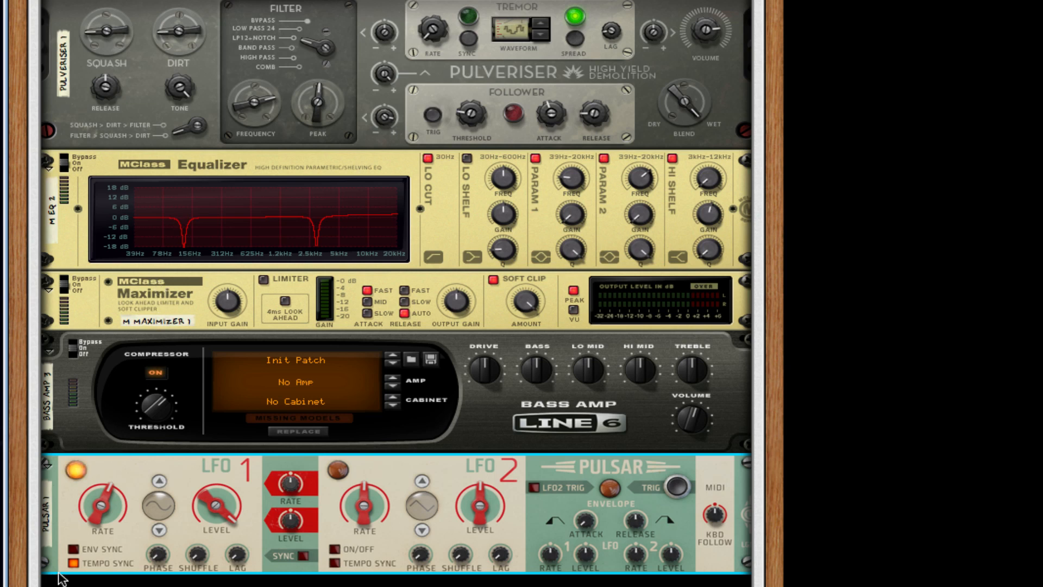
{"action": "left_click_drag", "start_coordinate": [112, 507], "coordinate": [107, 493]}
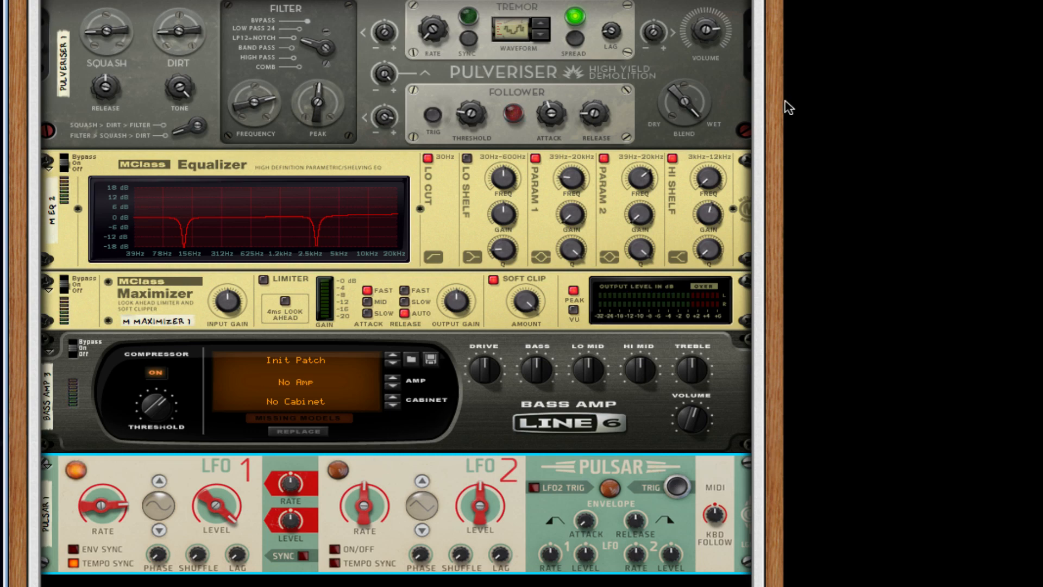
{"action": "scroll", "coordinate": [756, 117], "scroll_direction": "up", "scroll_amount": 5}
{"action": "scroll", "coordinate": [757, 124], "scroll_direction": "up", "scroll_amount": 5}
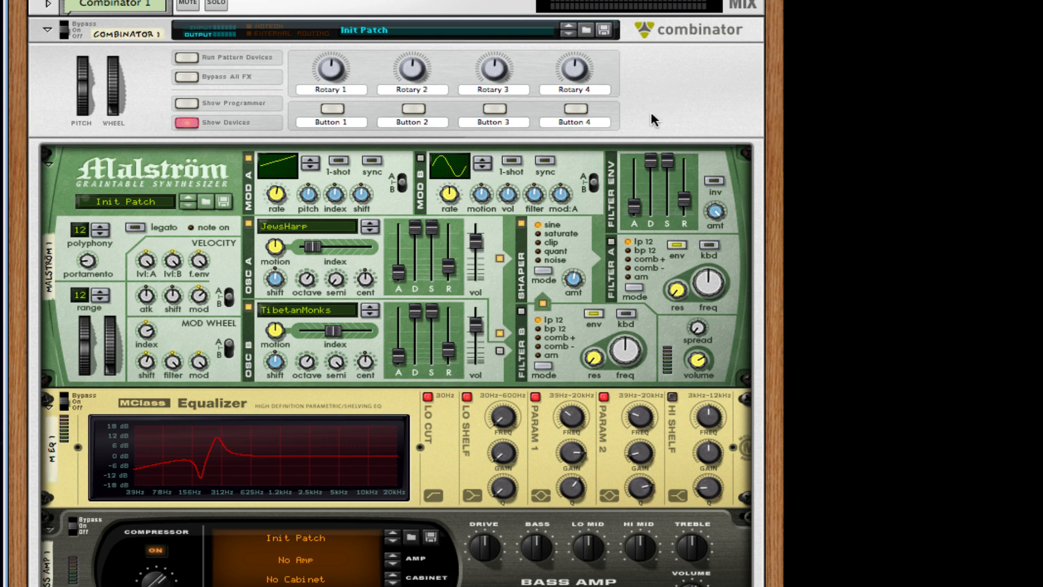
{"action": "scroll", "coordinate": [567, 481], "scroll_direction": "down", "scroll_amount": 10}
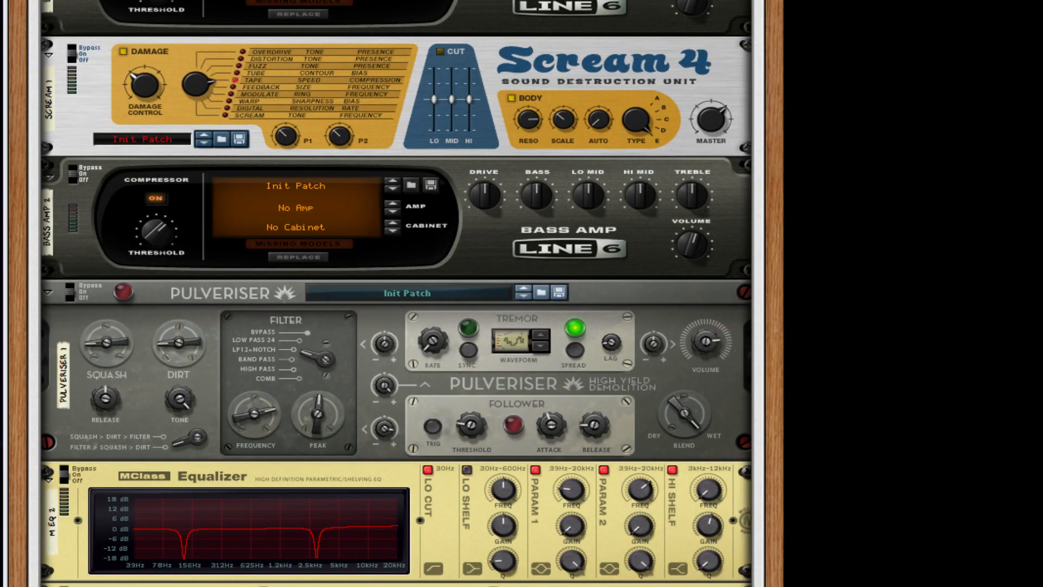
{"action": "scroll", "coordinate": [397, 293], "scroll_direction": "up", "scroll_amount": 5}
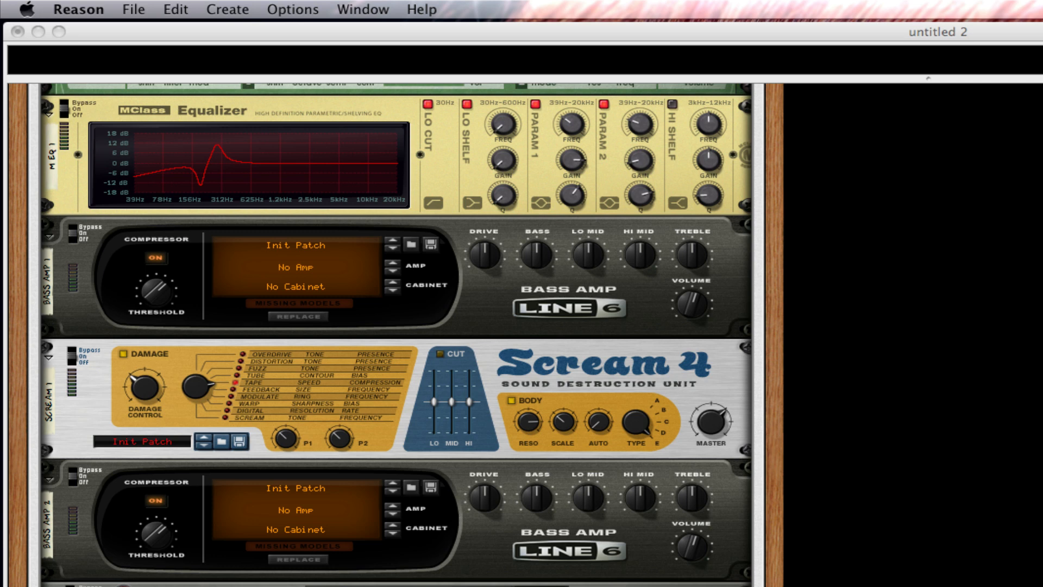
{"action": "left_click", "coordinate": [133, 9]}
{"action": "scroll", "coordinate": [396, 335], "scroll_direction": "down", "scroll_amount": 1}
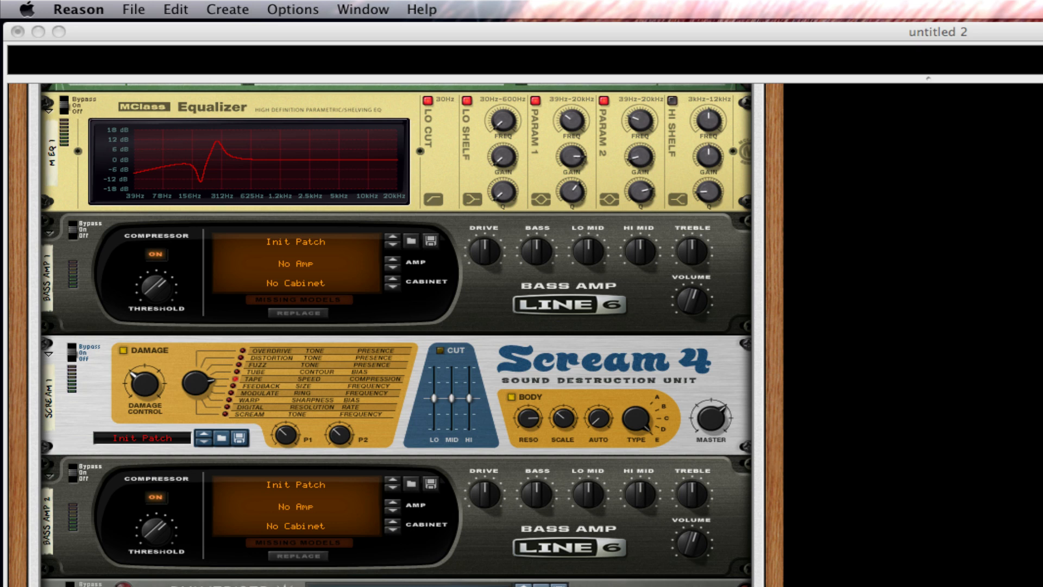